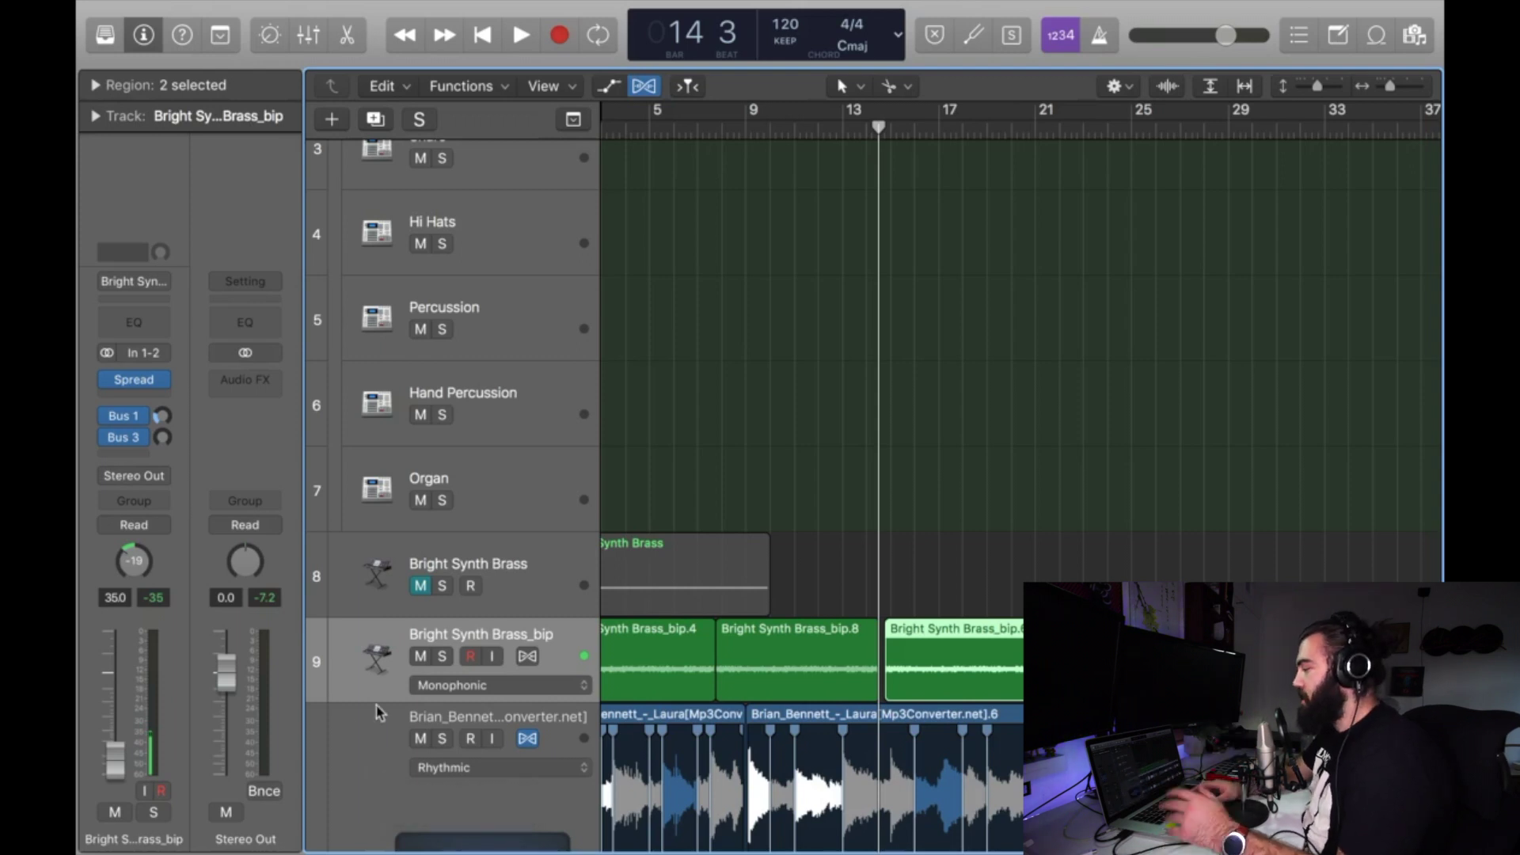
Open the Channel EQ on the Laura sample track and sweep its high-cut filter up to 18800 Hz and back down
left_click(372, 796)
left_click(130, 335)
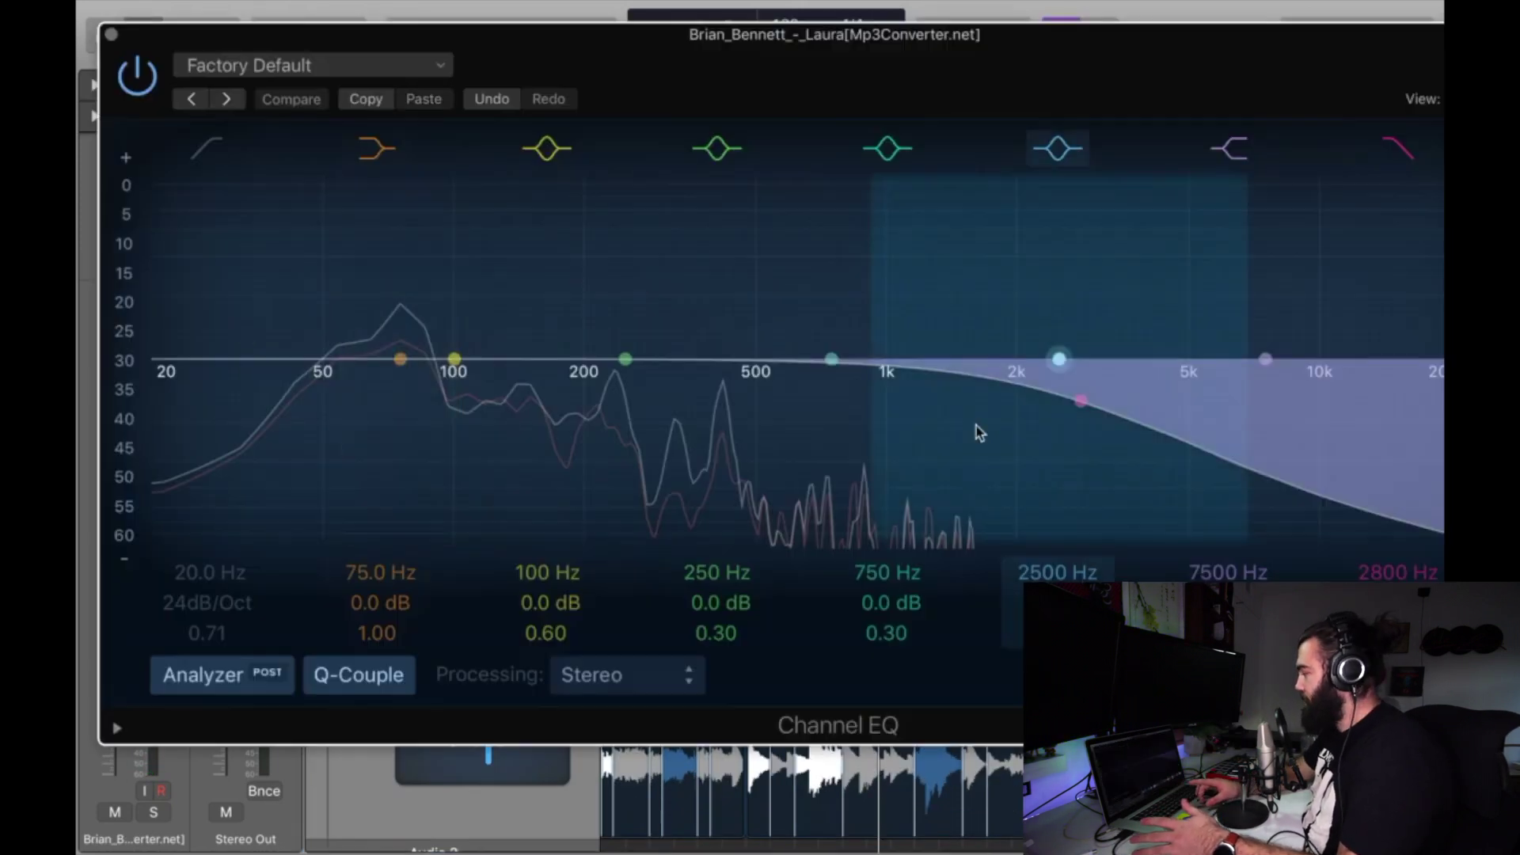
left_click_drag(1348, 388, 1449, 388)
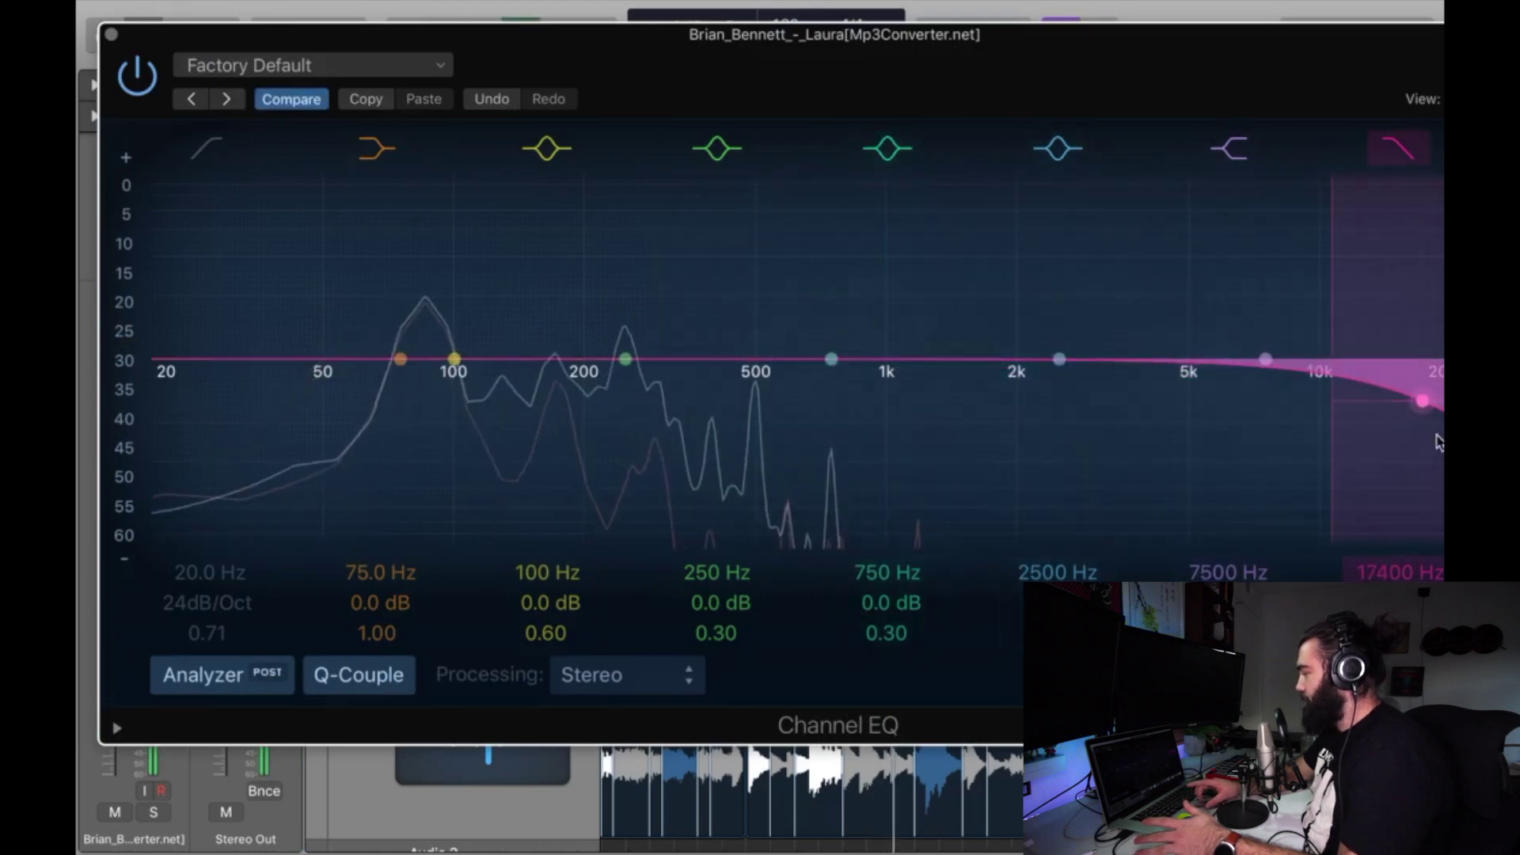
mouse_move(1383, 403)
left_mouse_down()
mouse_move(1417, 396)
mouse_move(1441, 364)
left_mouse_up()
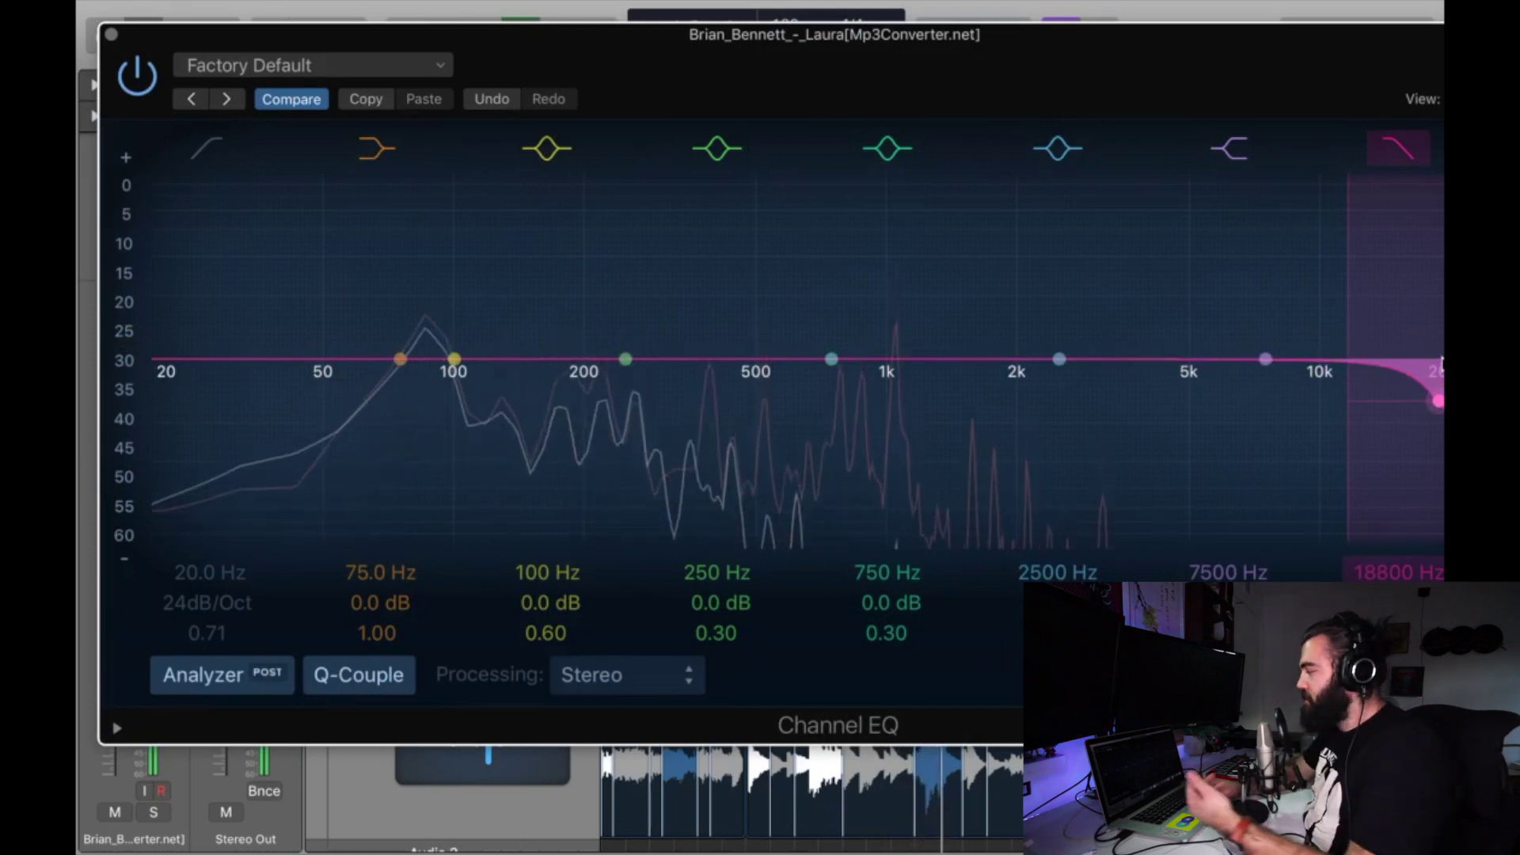
mouse_move(1437, 401)
left_mouse_down()
mouse_move(1160, 404)
mouse_move(1053, 489)
mouse_move(1143, 448)
mouse_move(1150, 398)
mouse_move(1101, 515)
mouse_move(947, 577)
mouse_move(991, 581)
left_mouse_up()
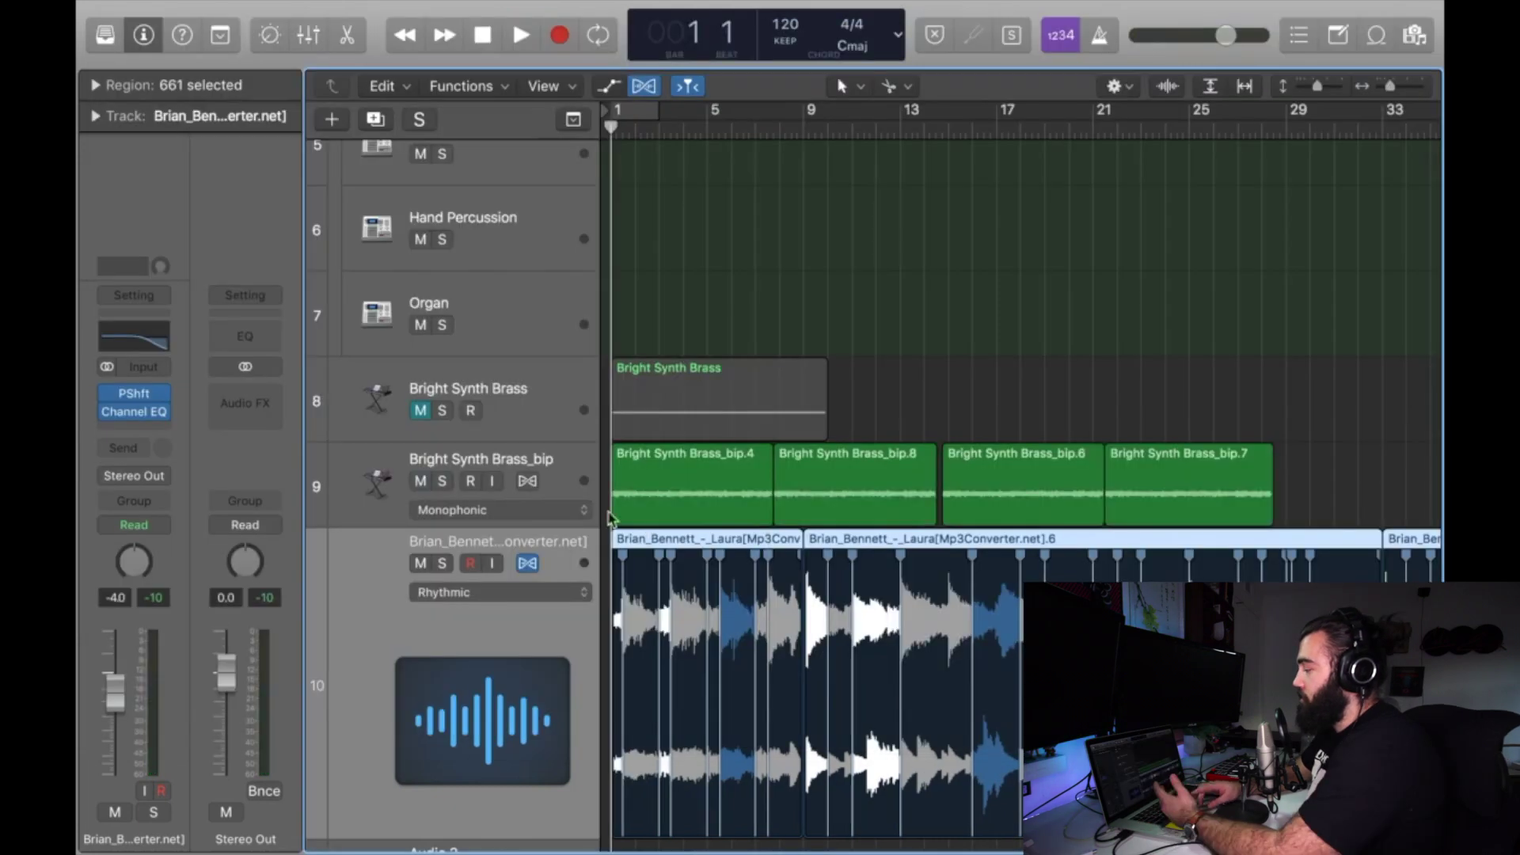
Solo the Bright Synth Brass_bip track and play it from bar 1 to hear the noise layer alone
left_click(441, 480)
key("space")
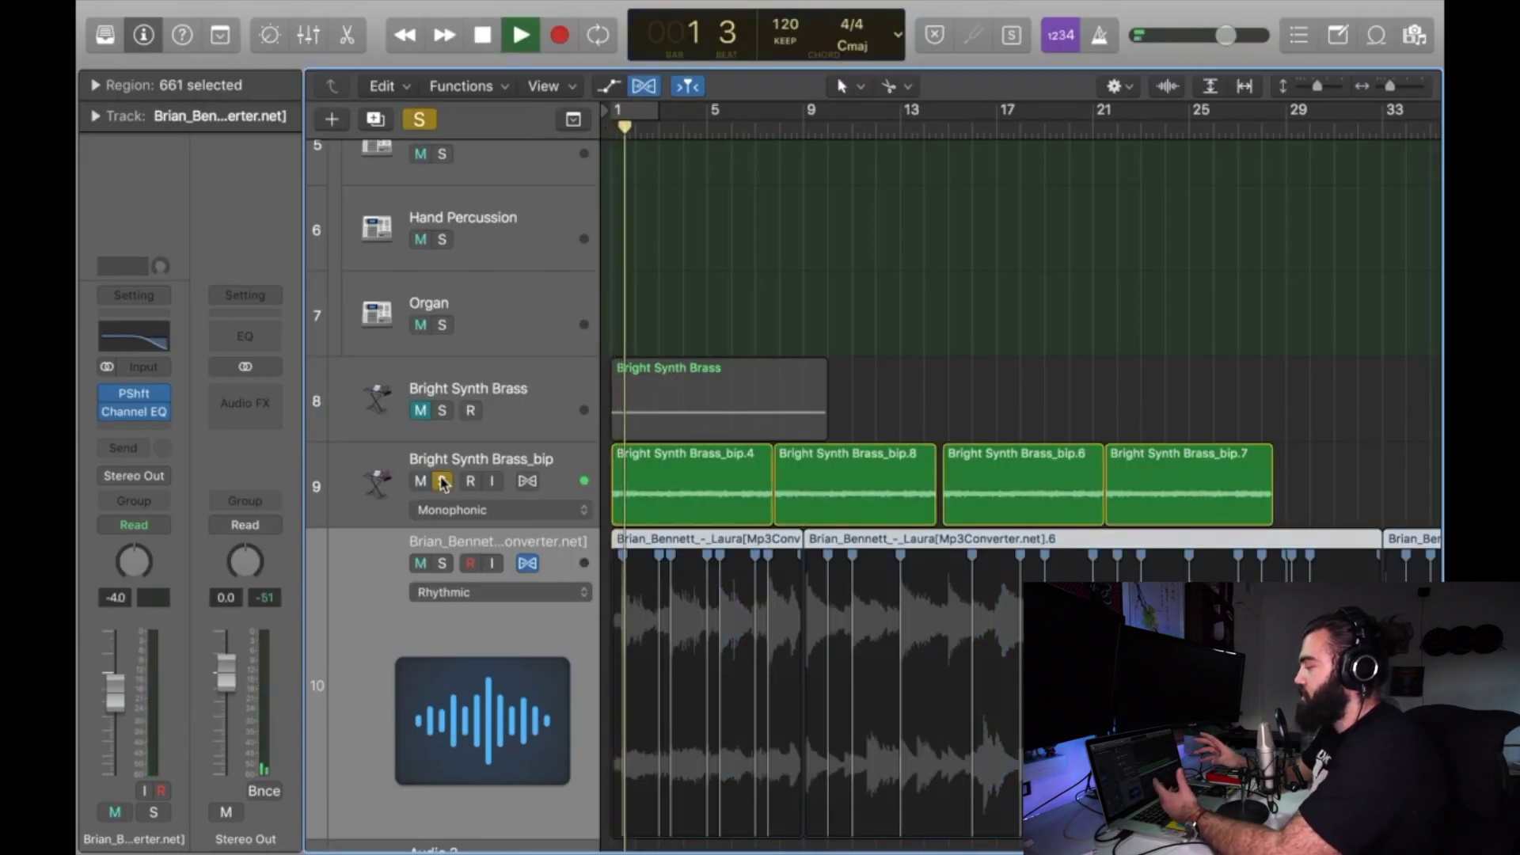
left_click(432, 464)
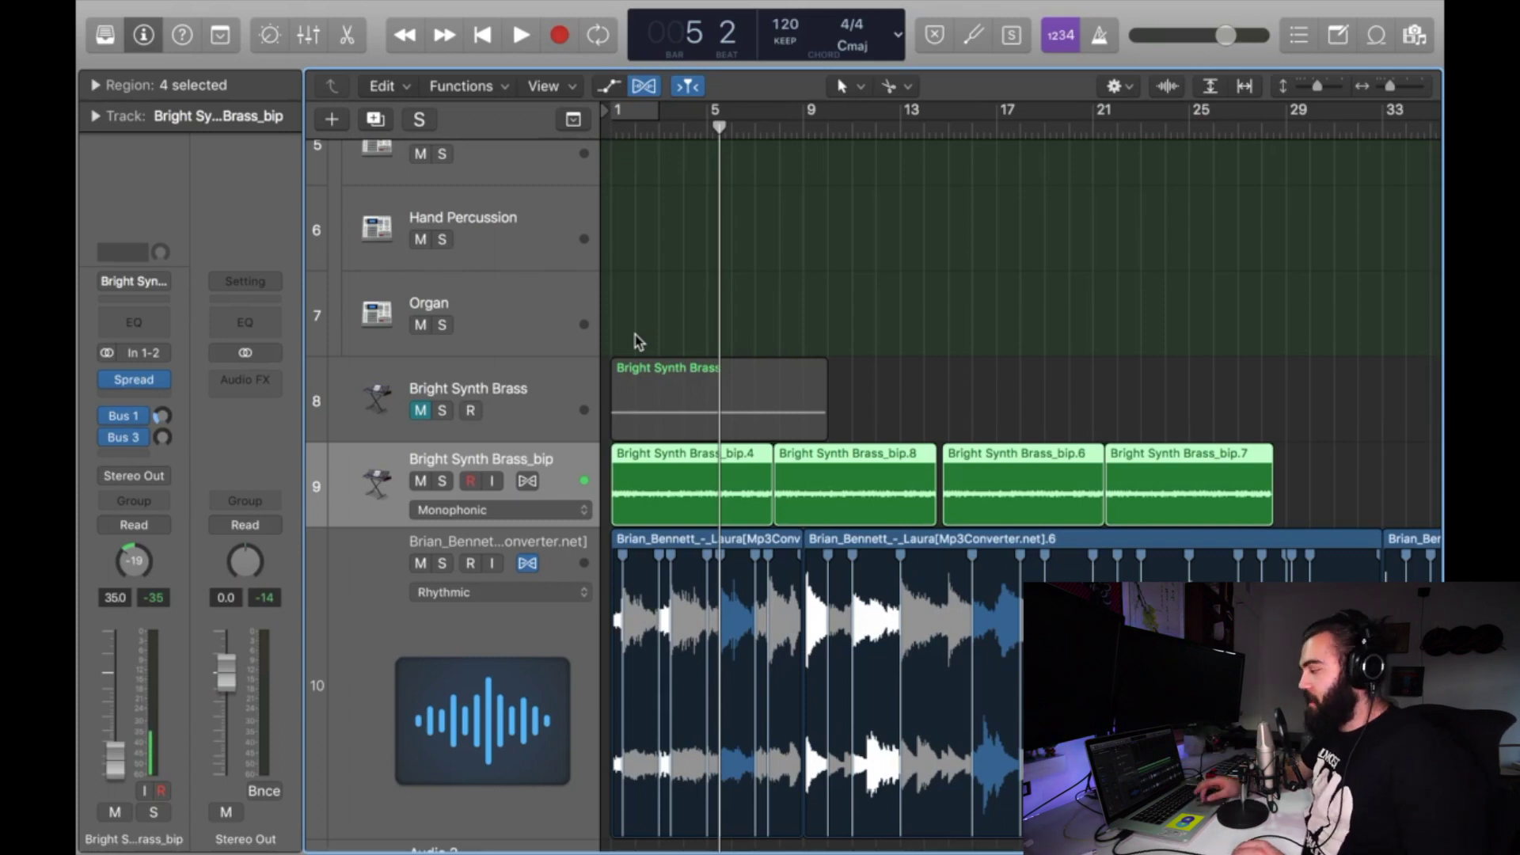
Raise the high-cut filter in the Laura sample's Channel EQ to 16400 Hz and close the EQ
left_click(473, 647)
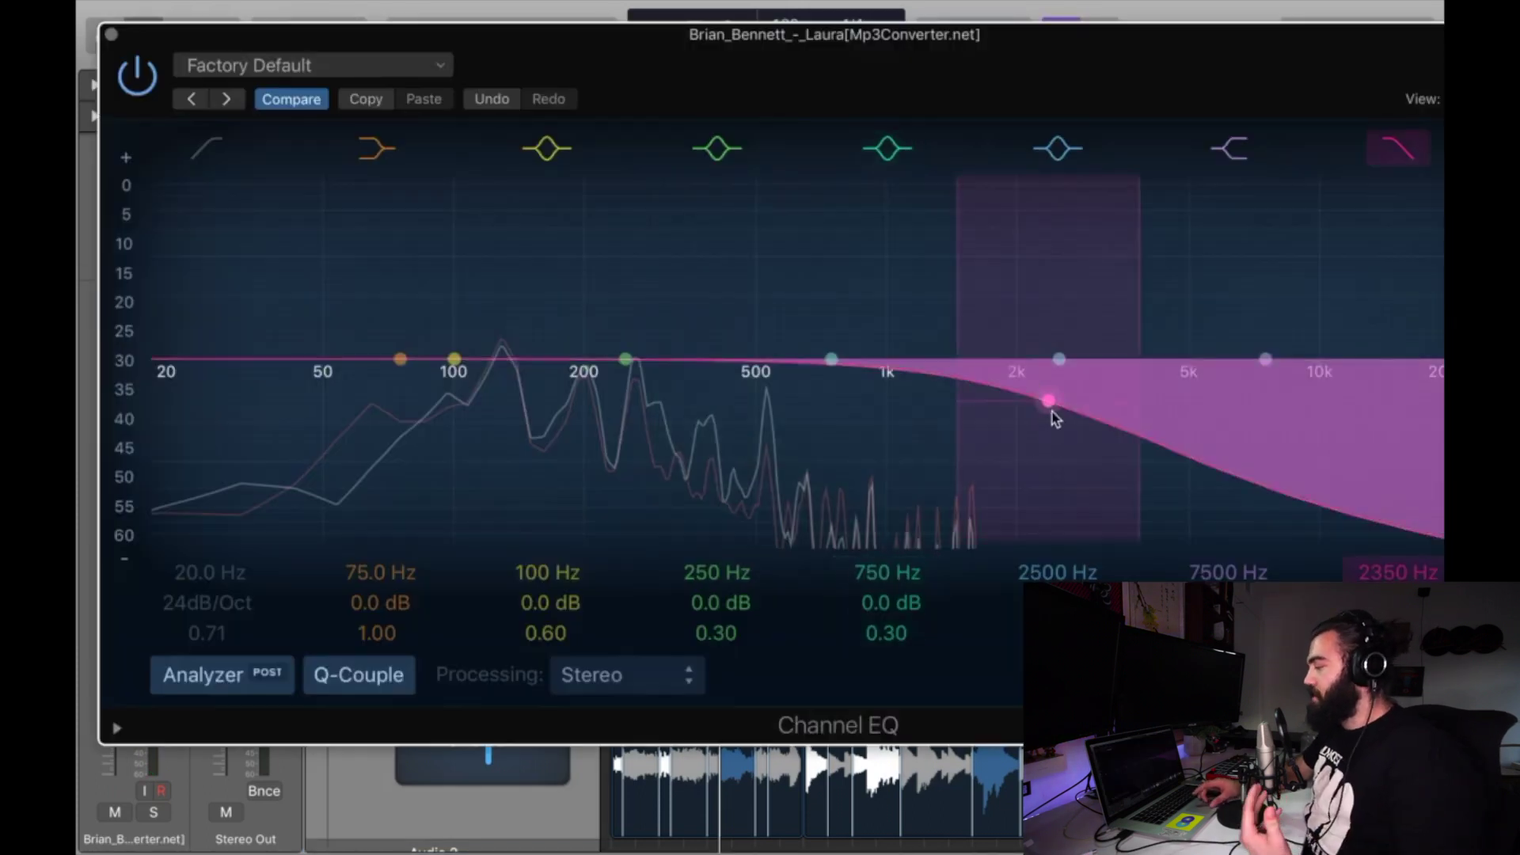
left_click_drag(1056, 419, 1418, 418)
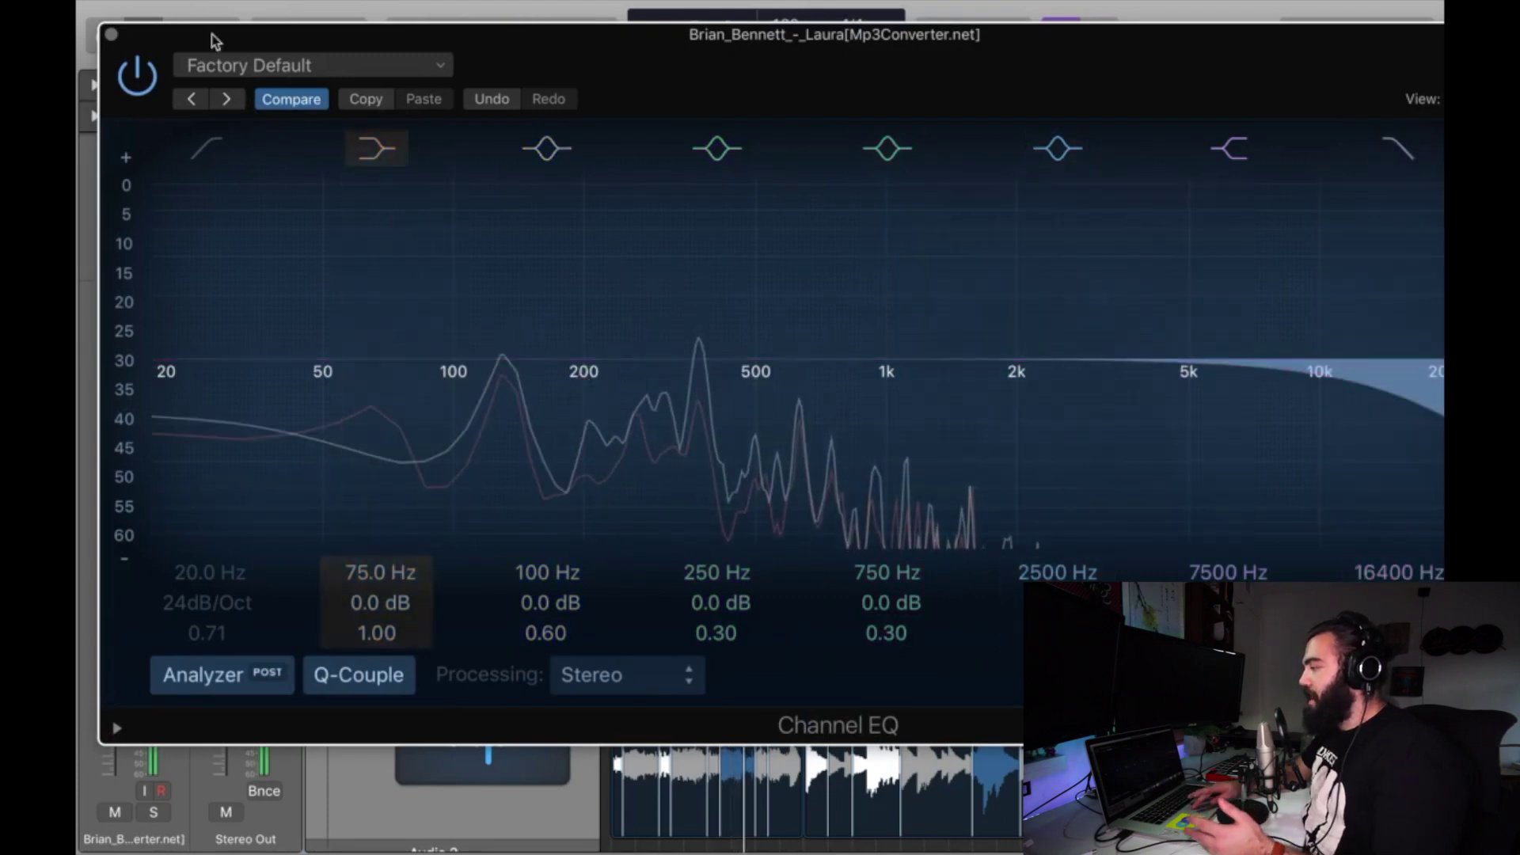
left_click(112, 36)
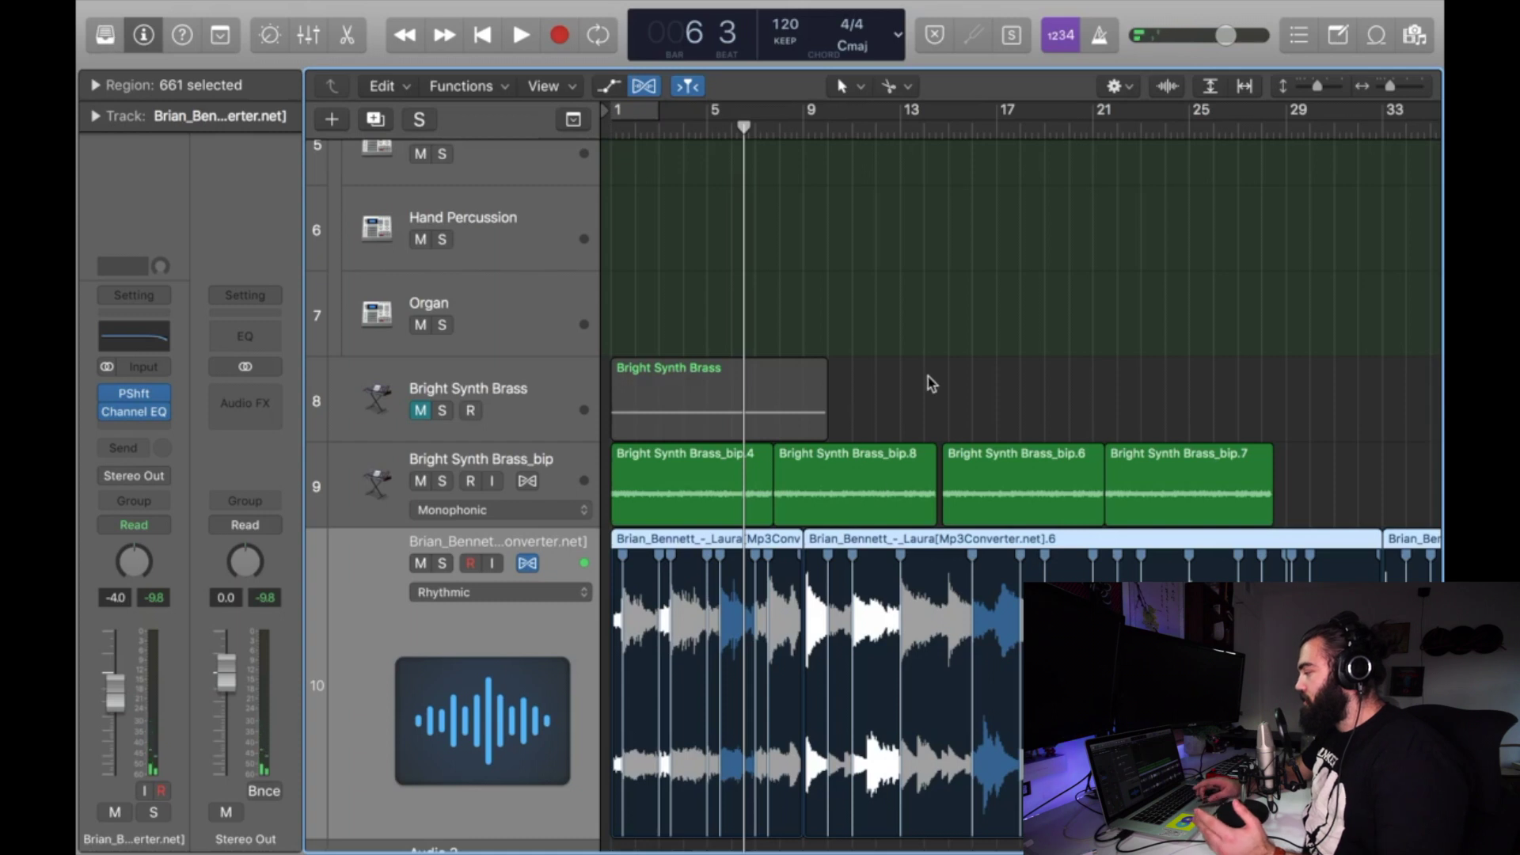
Mute the Bright Synth Brass_bip track, unmute the original Bright Synth Brass track and browse its ES2 preset list
left_click(421, 484)
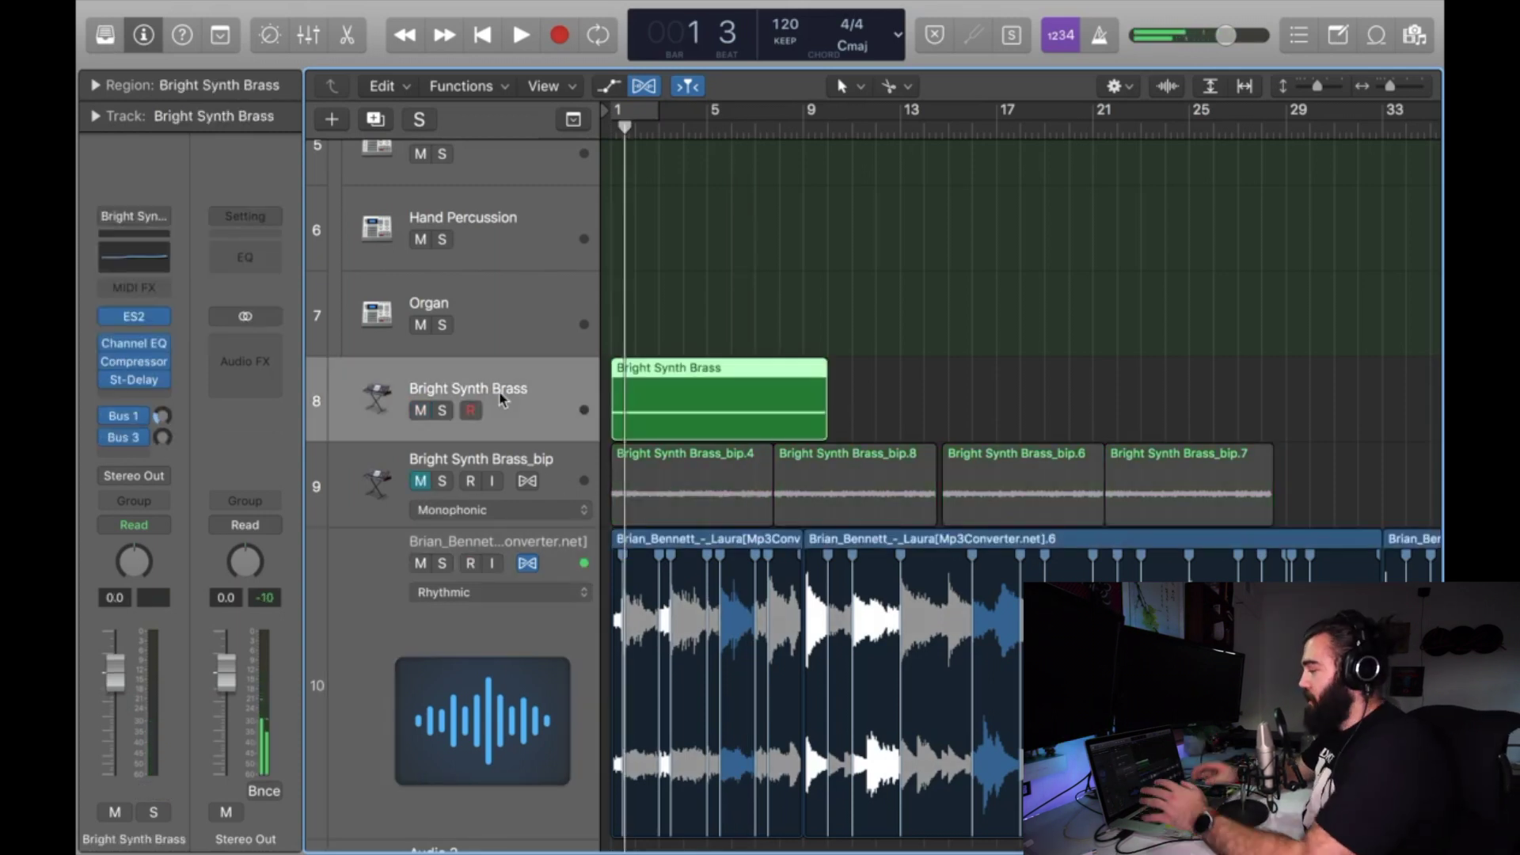
left_click(133, 318)
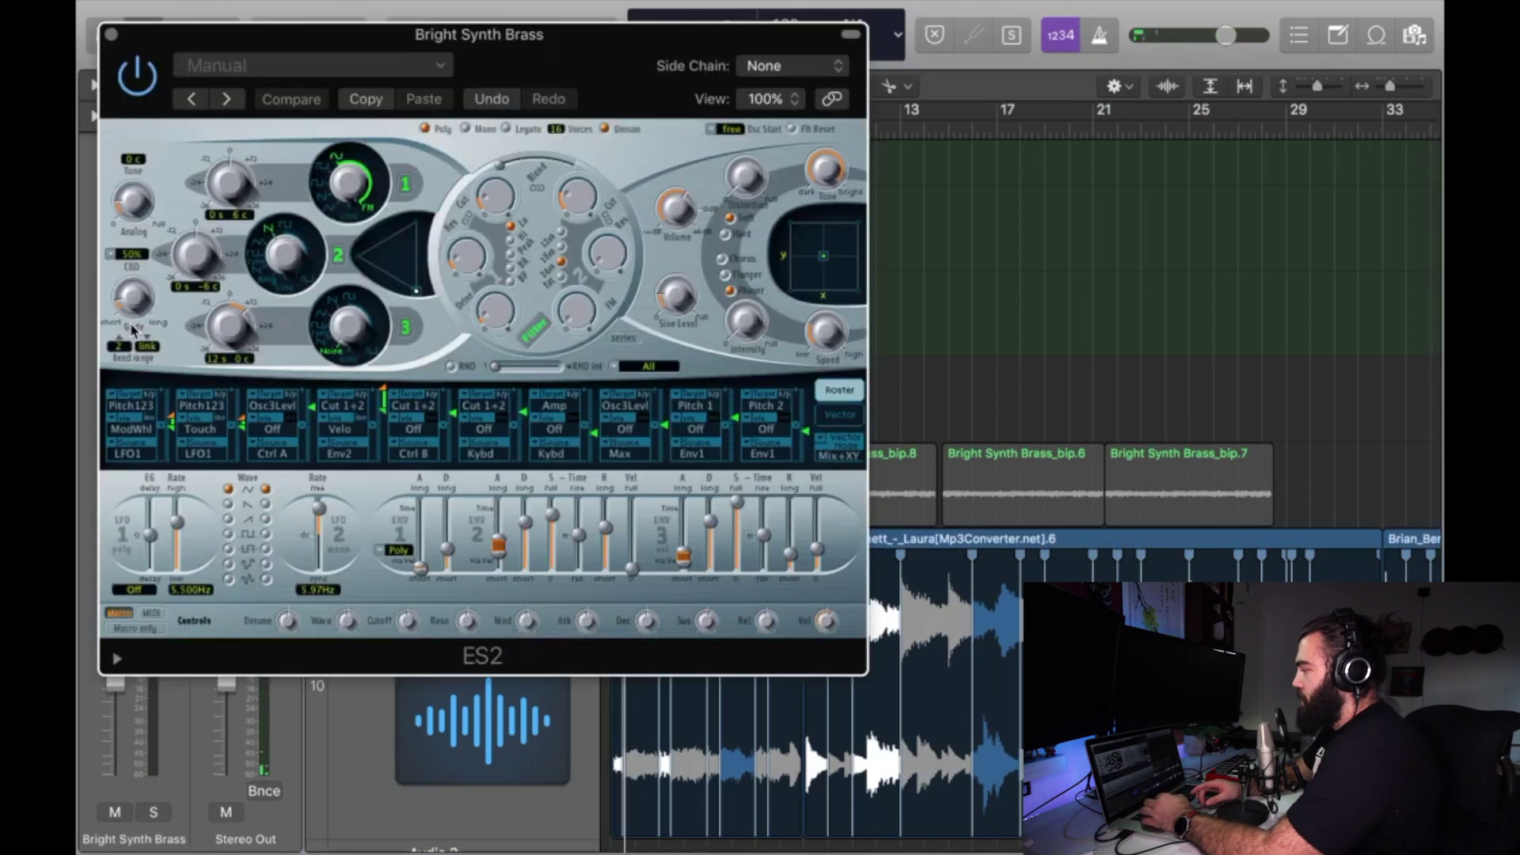
left_click_drag(516, 37, 633, 82)
left_click(526, 110)
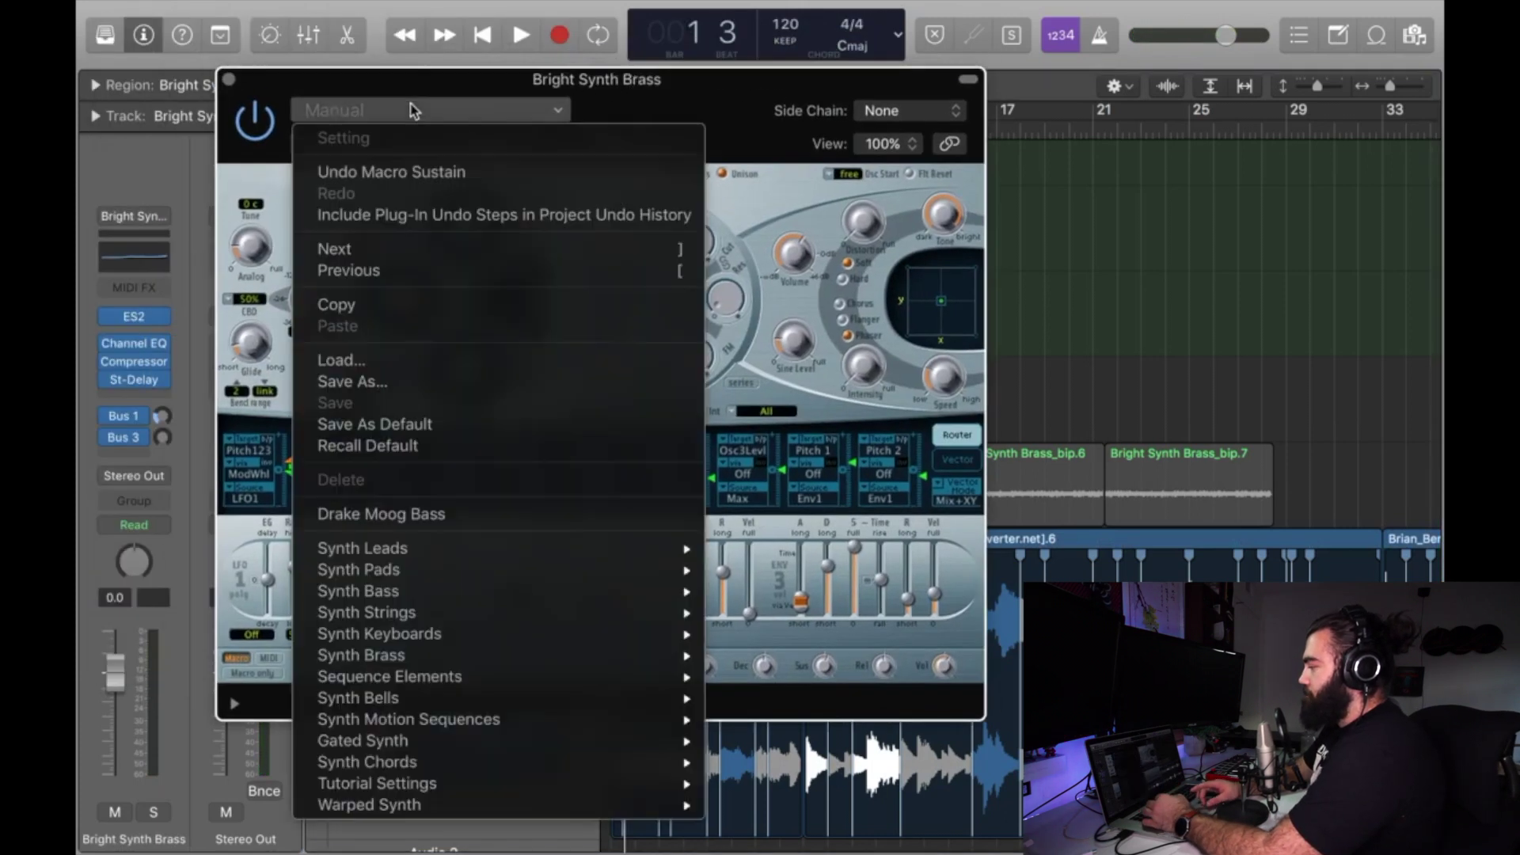
left_click(530, 88)
left_click(229, 79)
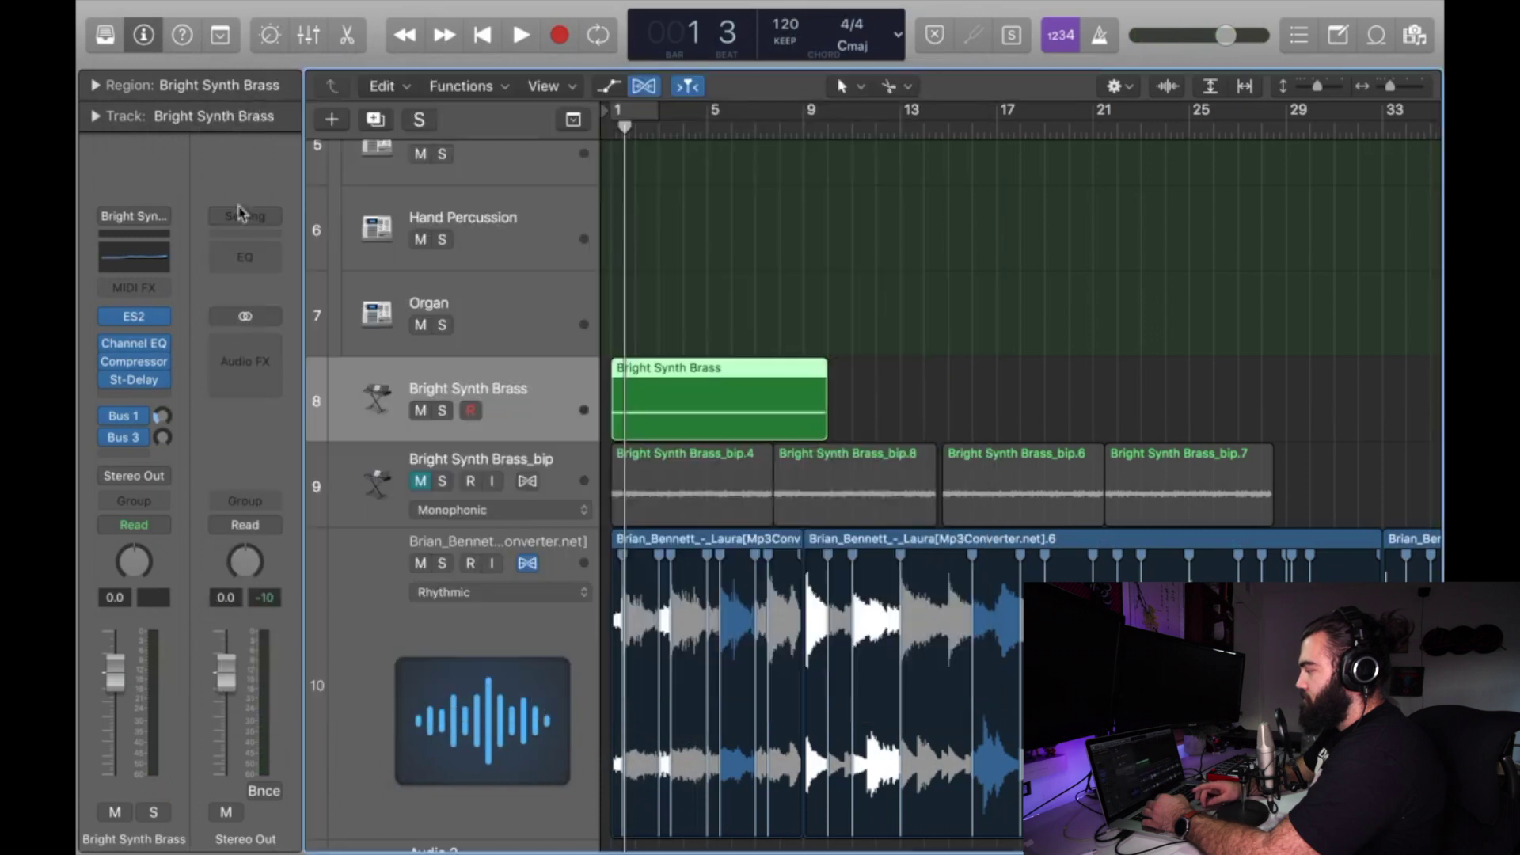
Reopen the ES2 synth and audition the noise setting of oscillator 3 in the oscillator mix
mouse_move(166, 319)
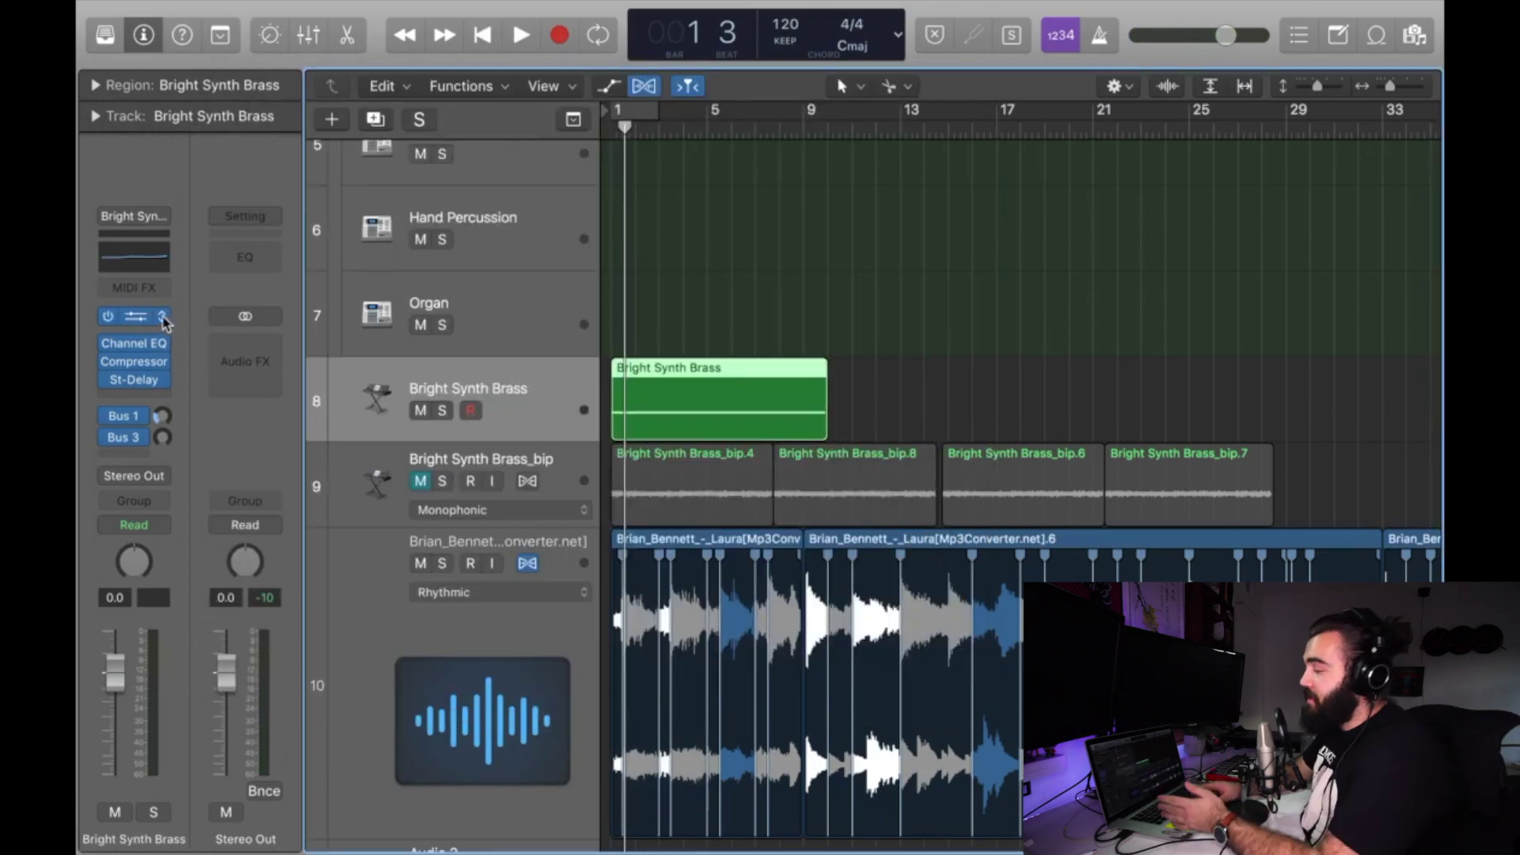
left_click(136, 321)
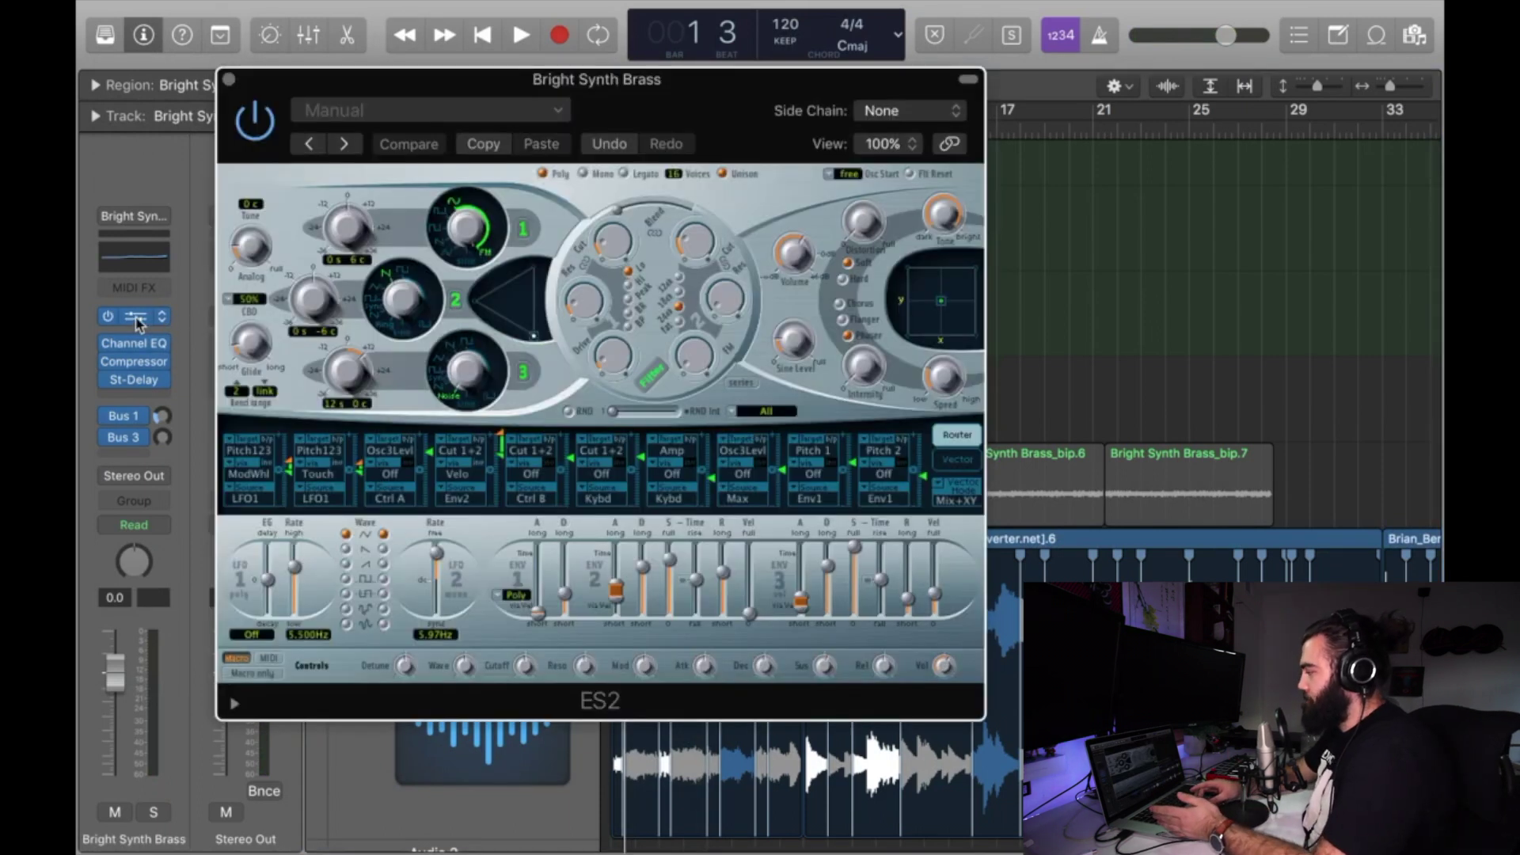
left_click(538, 332)
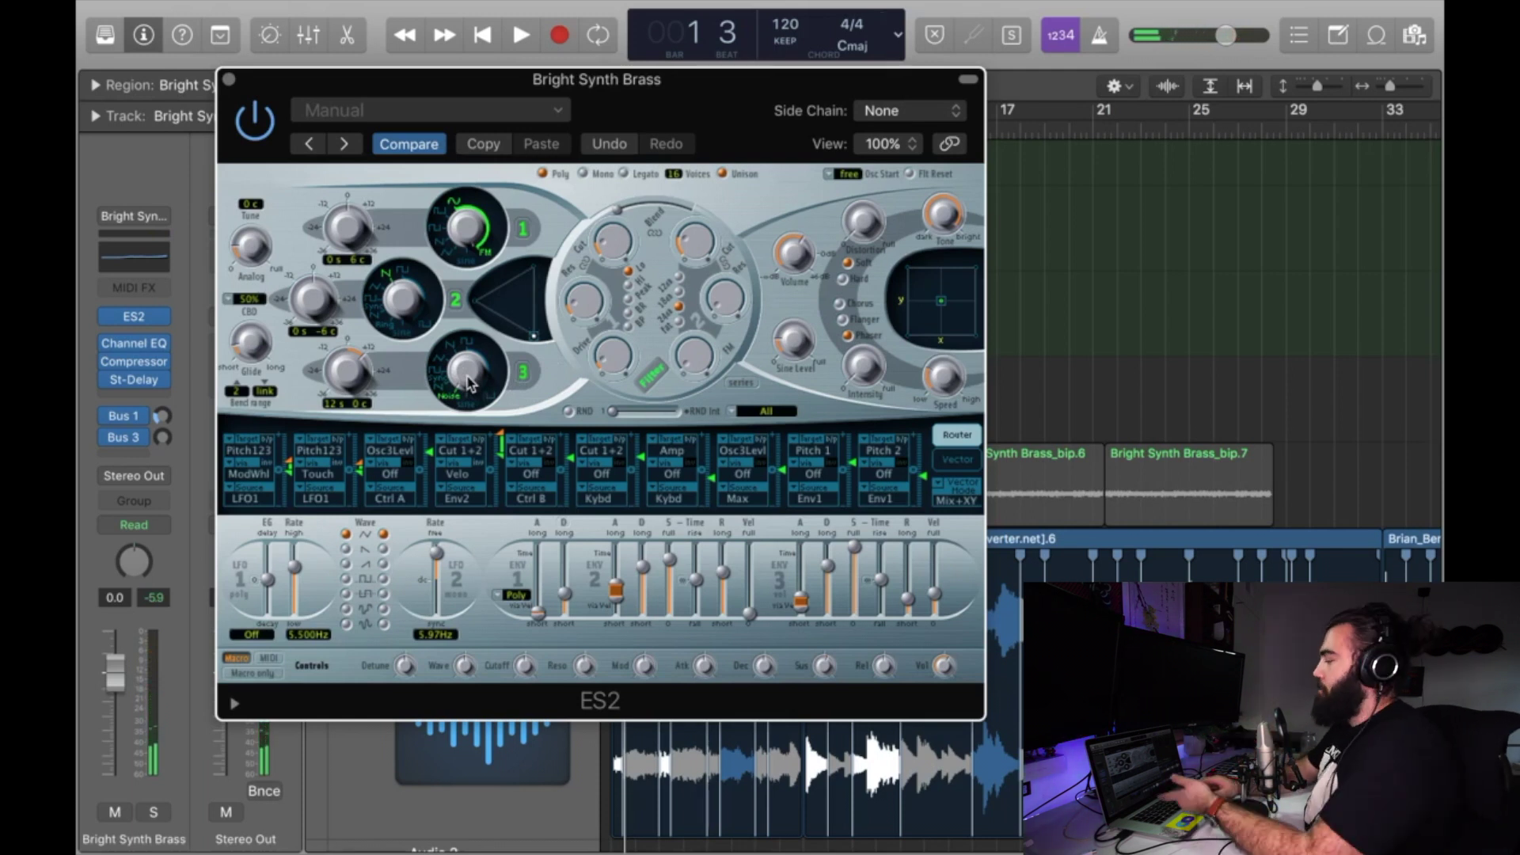
left_click(229, 79)
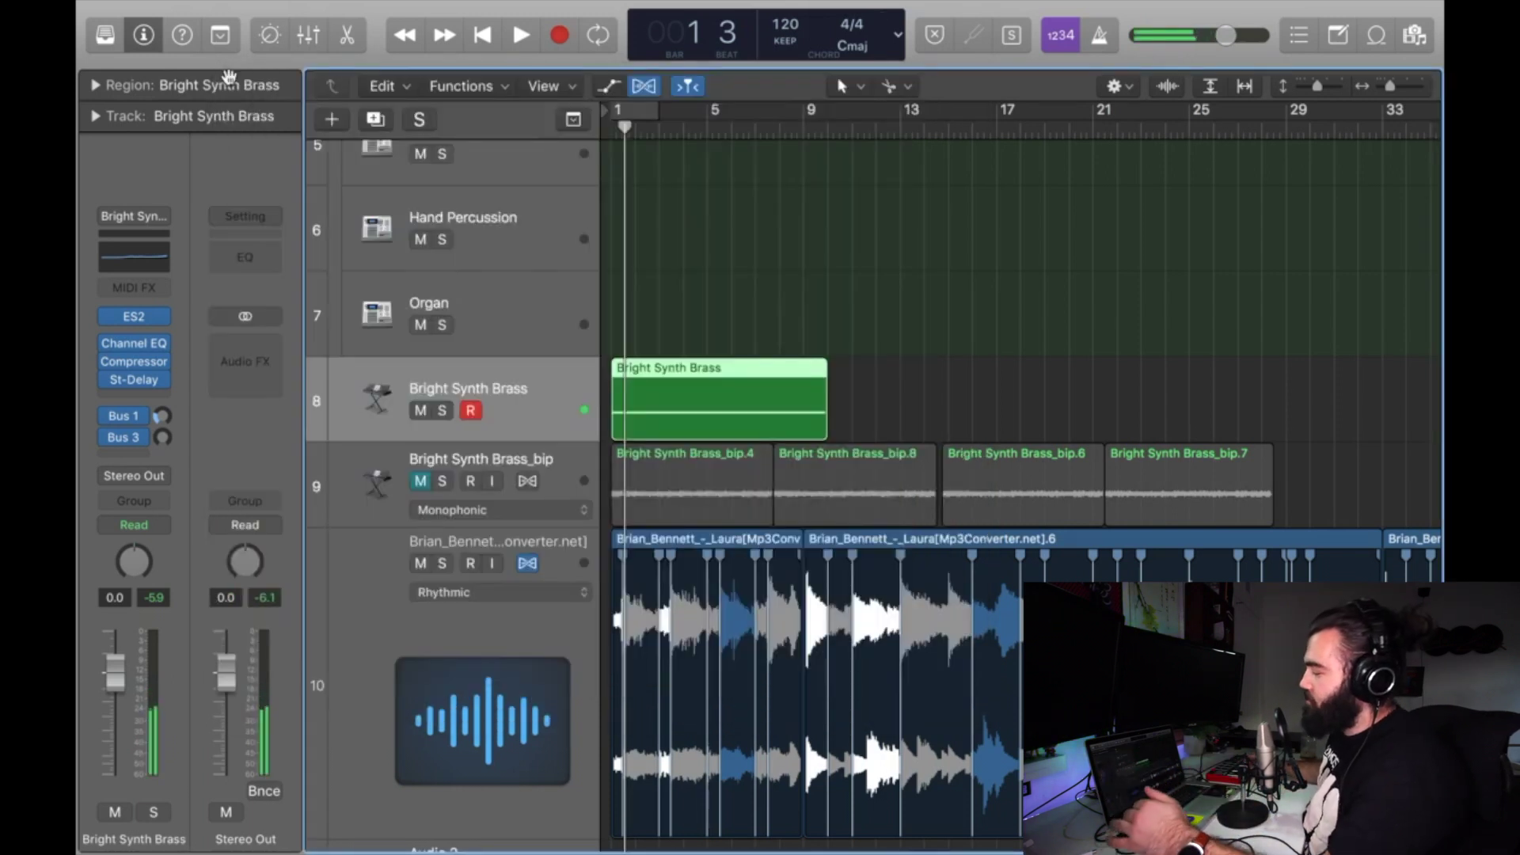
Bounce the Bright Synth Brass region in place as audio
right_click(709, 394)
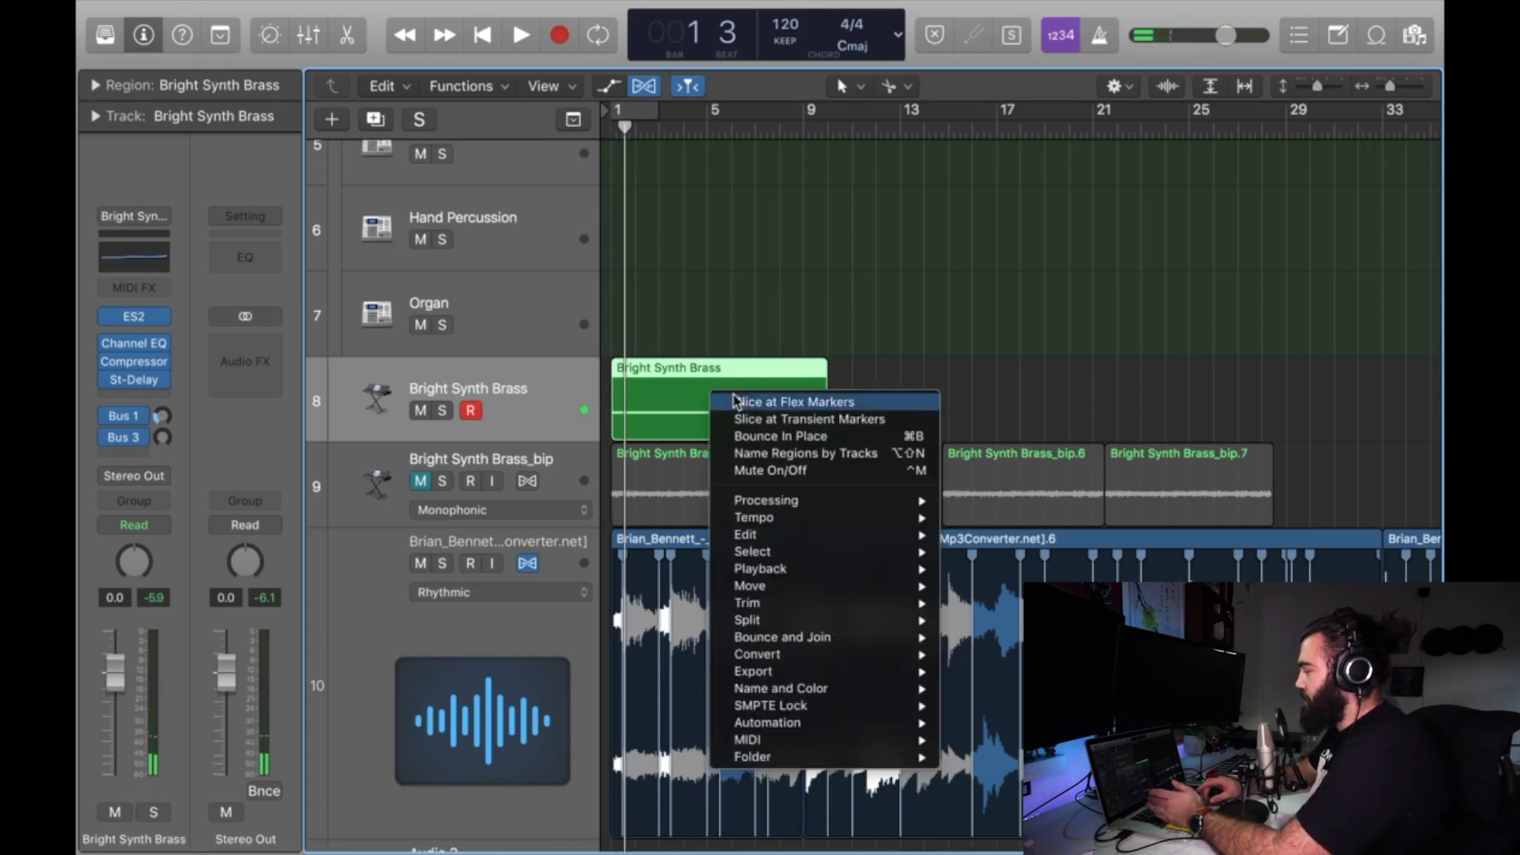
left_click(774, 436)
key("Return")
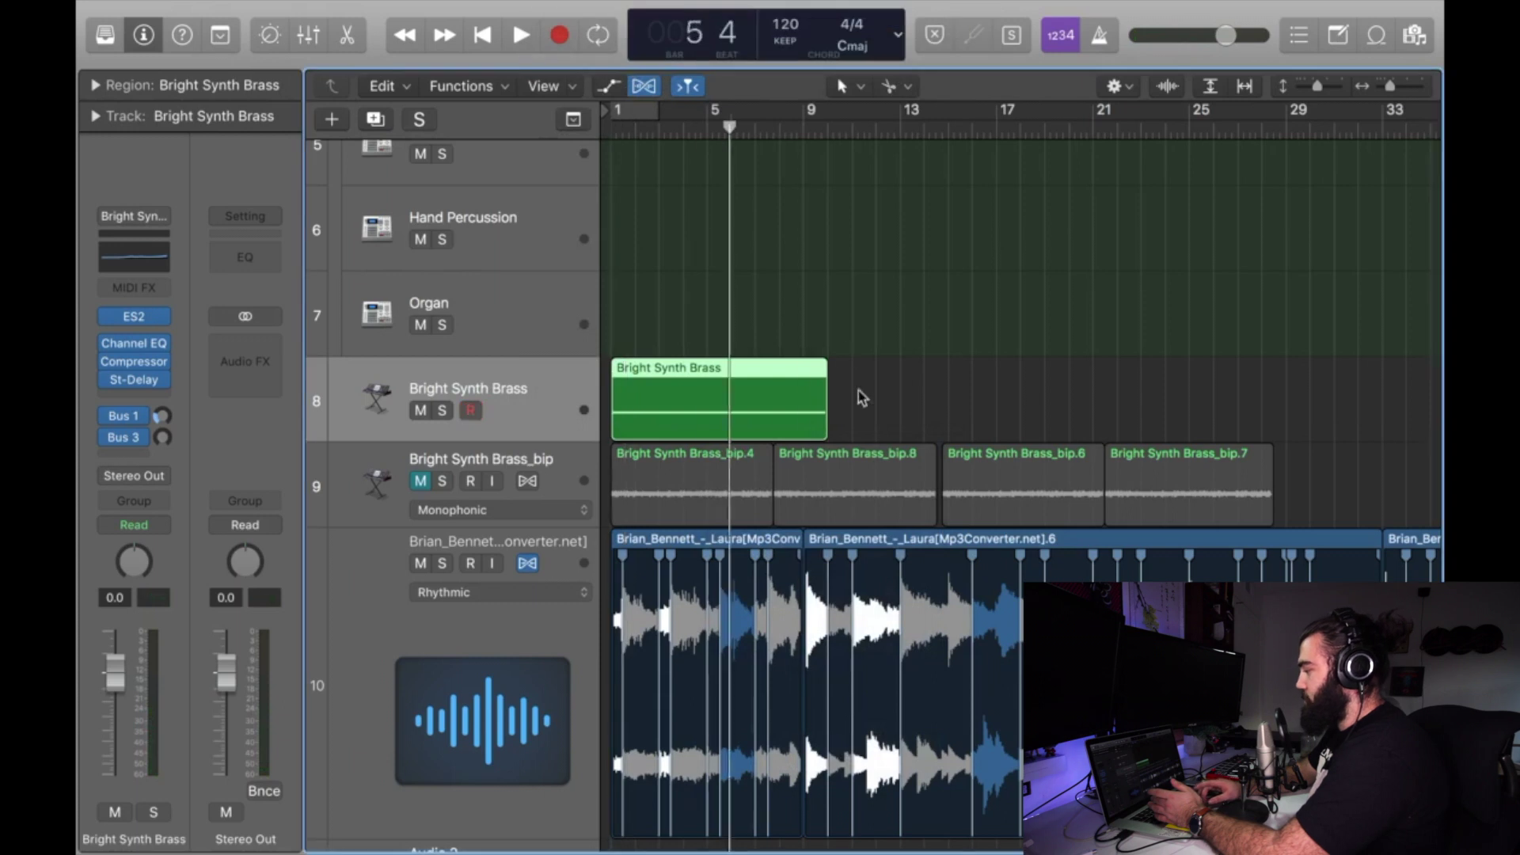
Split the bounced noise region near its start and end, delete both outer pieces and place a copy directly after the middle piece
left_click(647, 488)
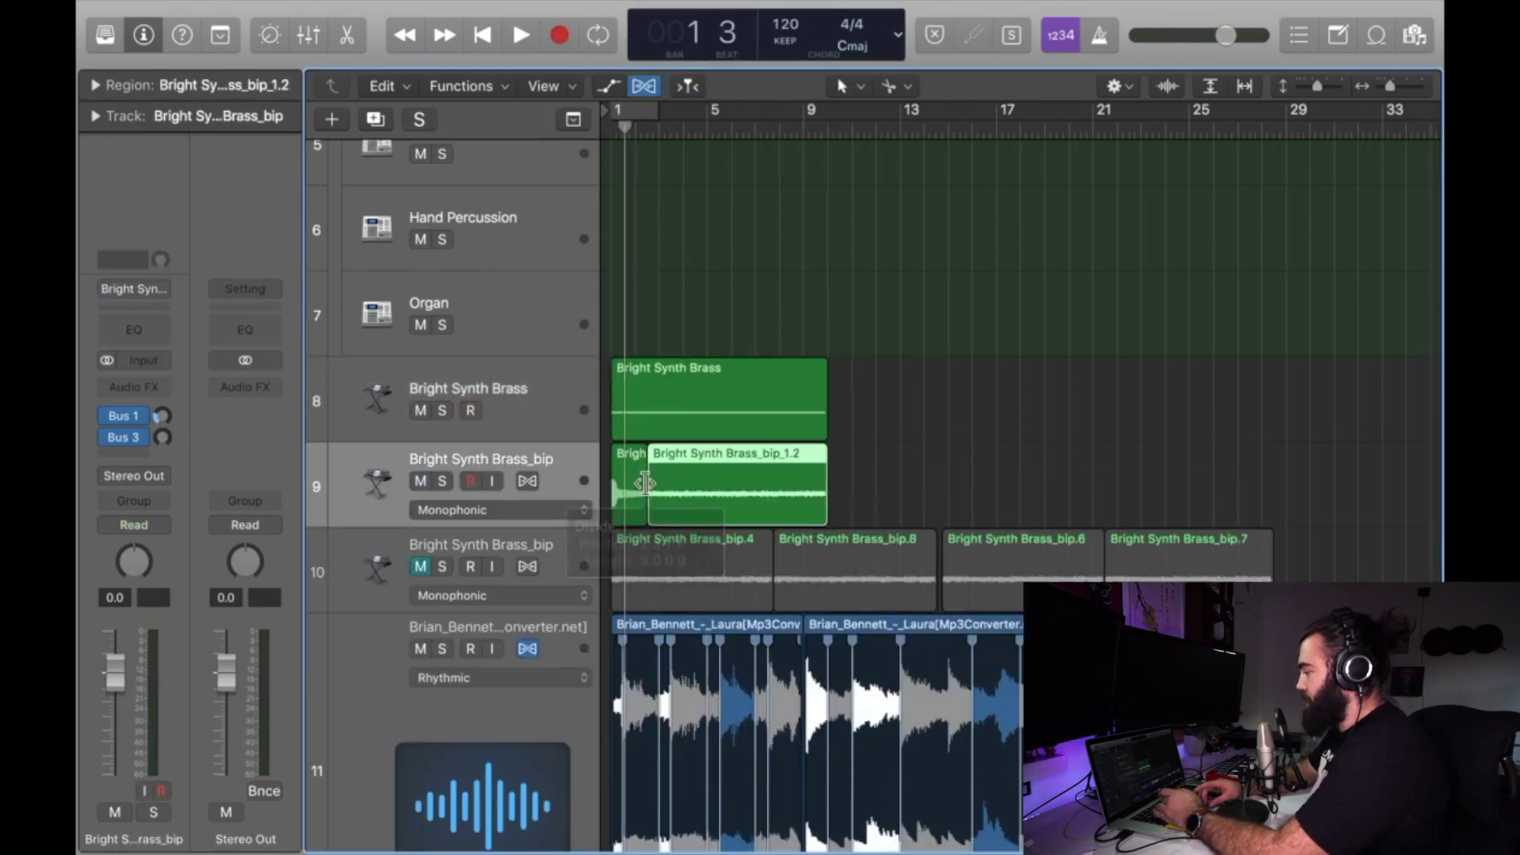
left_click(812, 491)
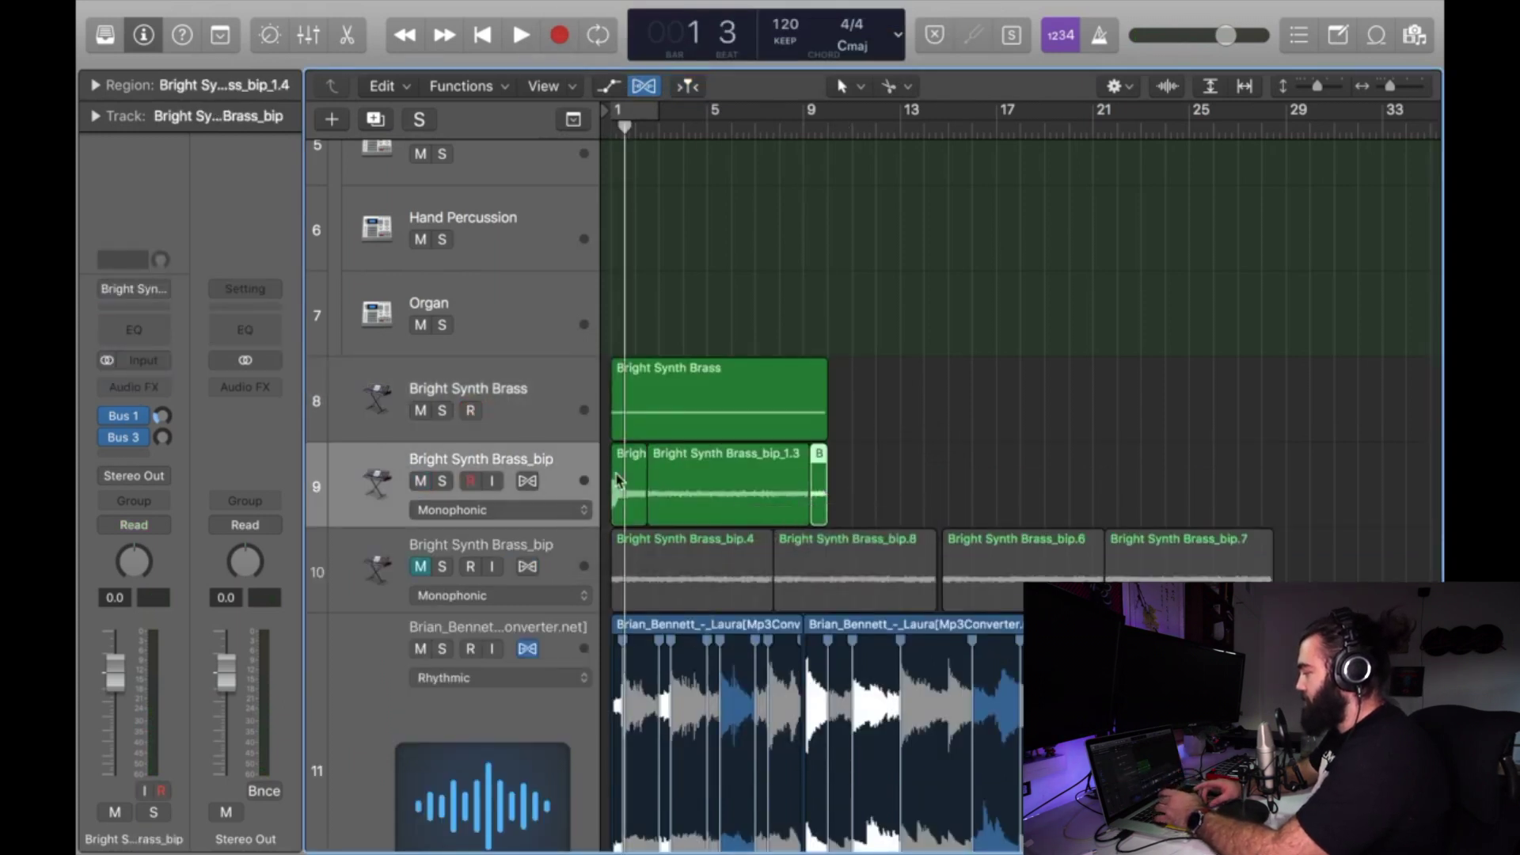
left_click(622, 477, "shift")
key("Delete")
left_click_drag(730, 469, 829, 469)
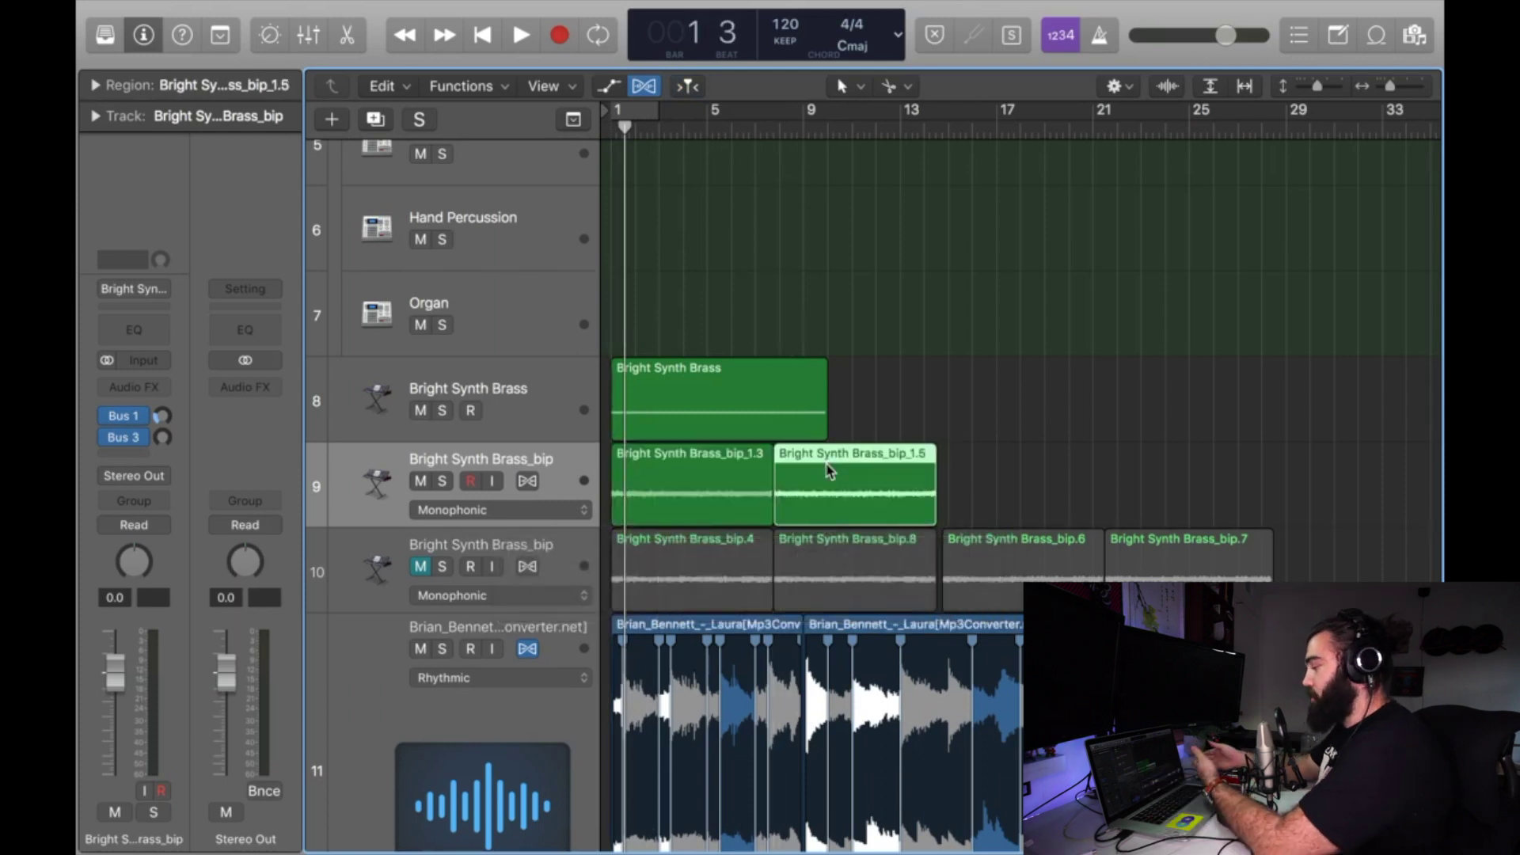
Delete the two newly bounced noise regions and their track
left_click_drag(975, 474, 722, 475)
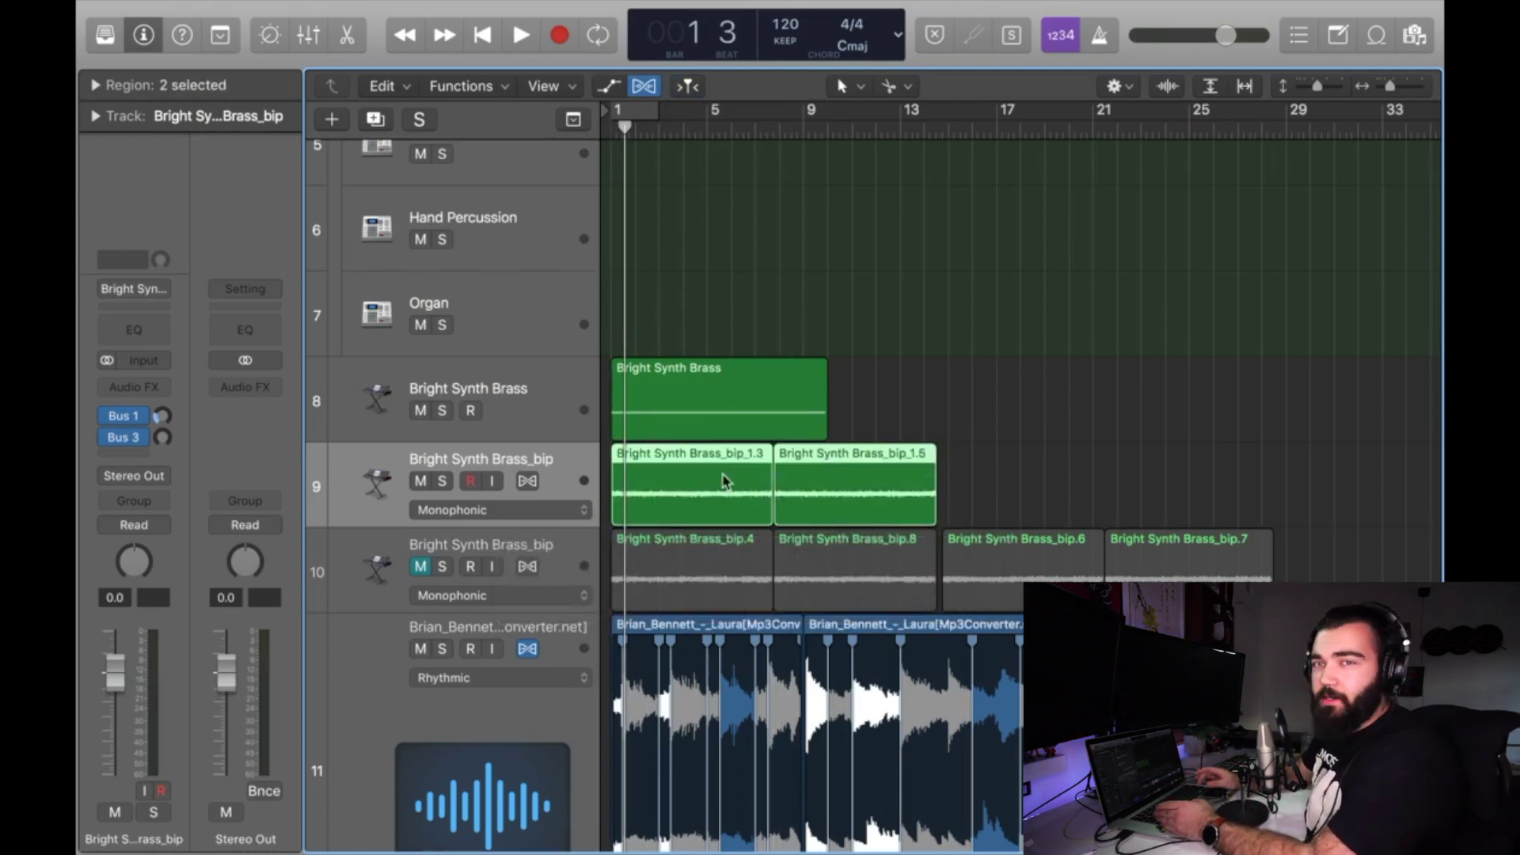
key("Delete")
key("Delete")
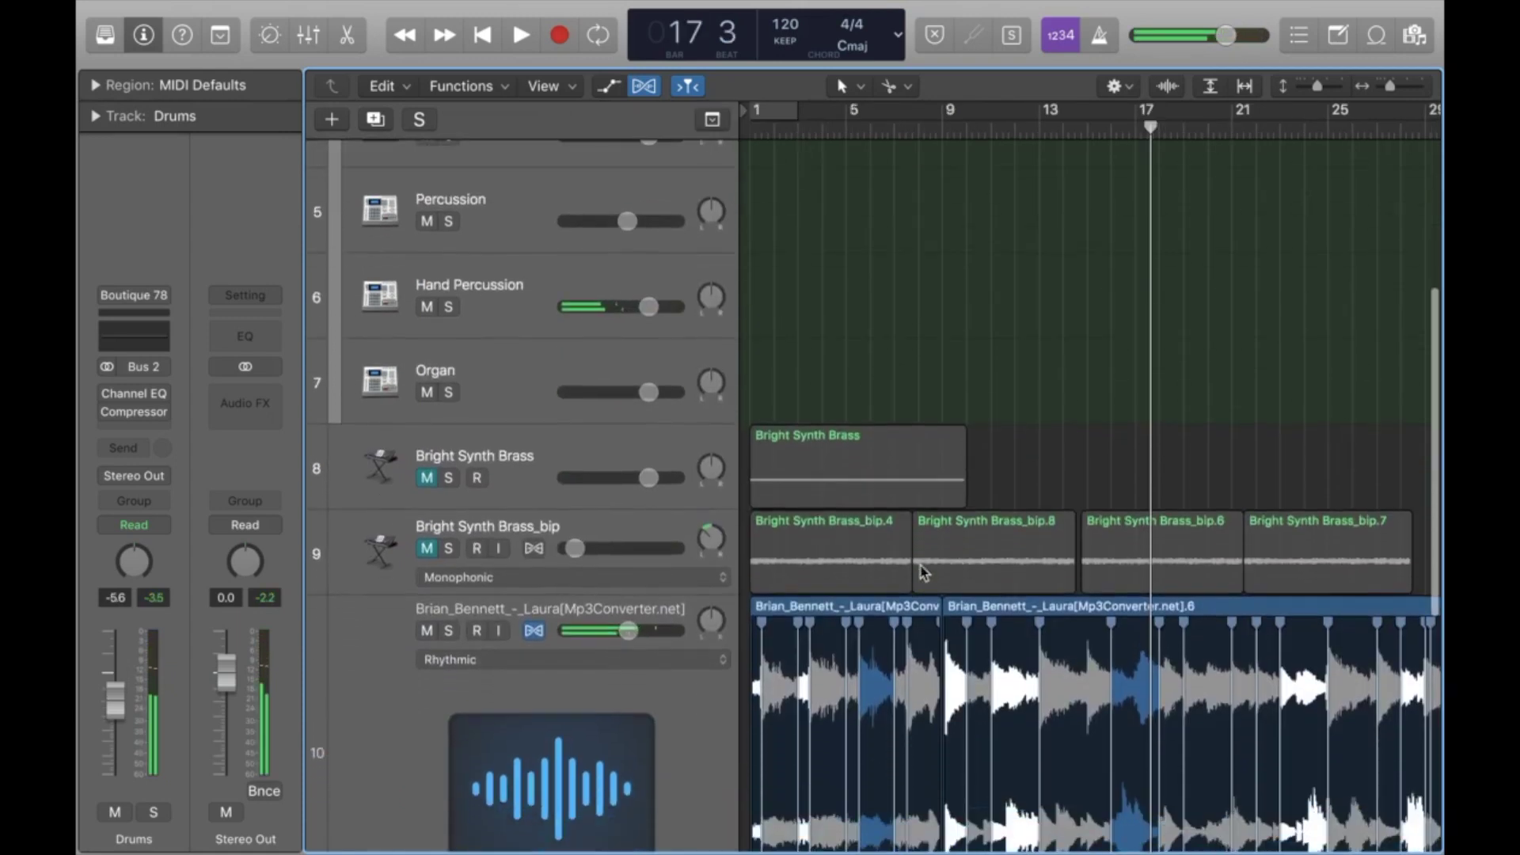
Record a drum part on the Drums track from bar 9 to about bar 17 with the metronome on
left_click(945, 127)
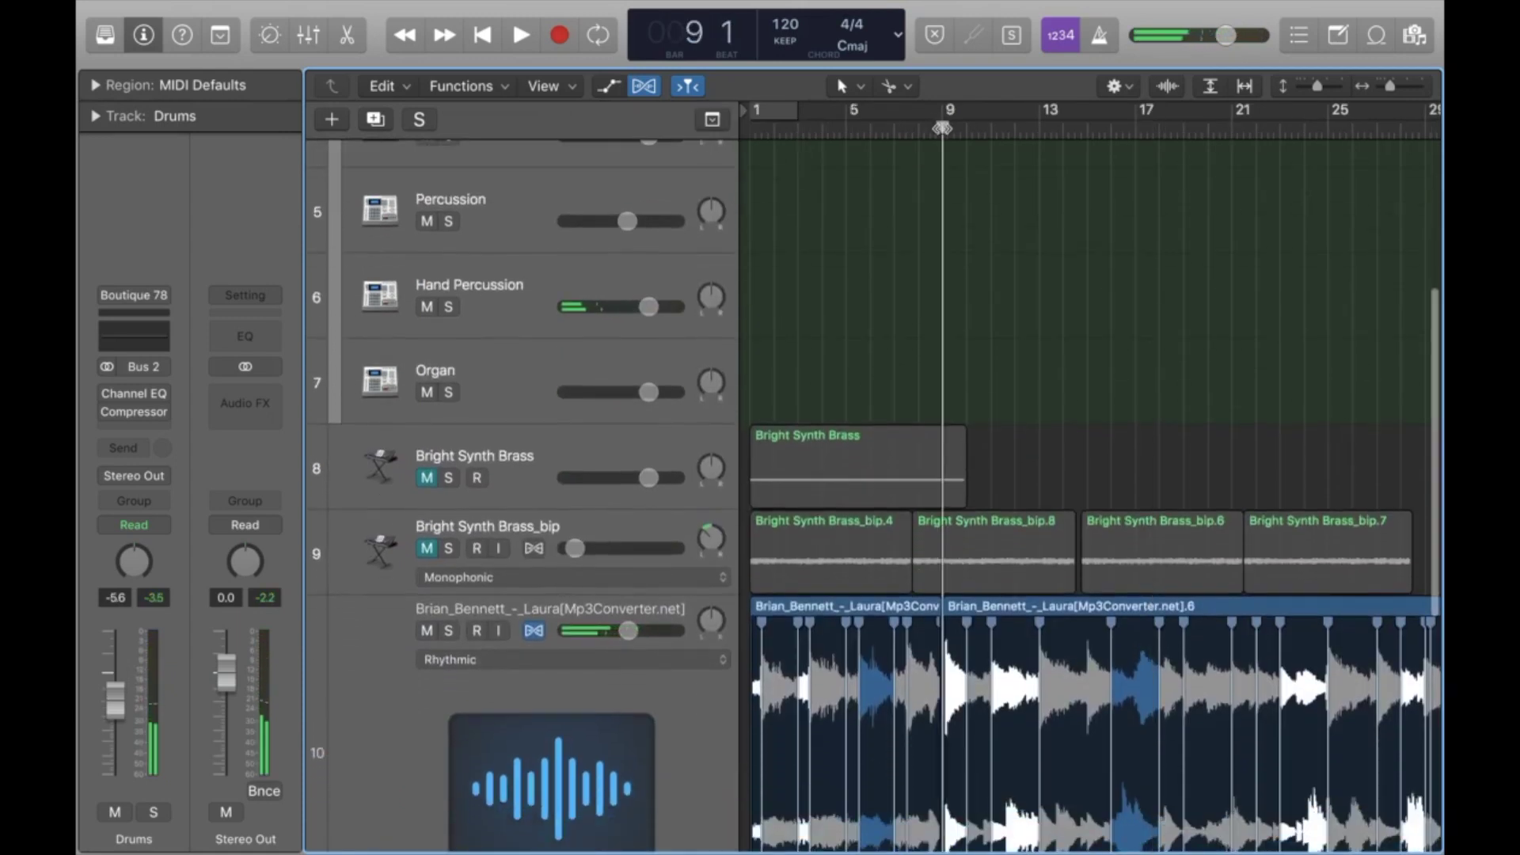
left_click(1100, 35)
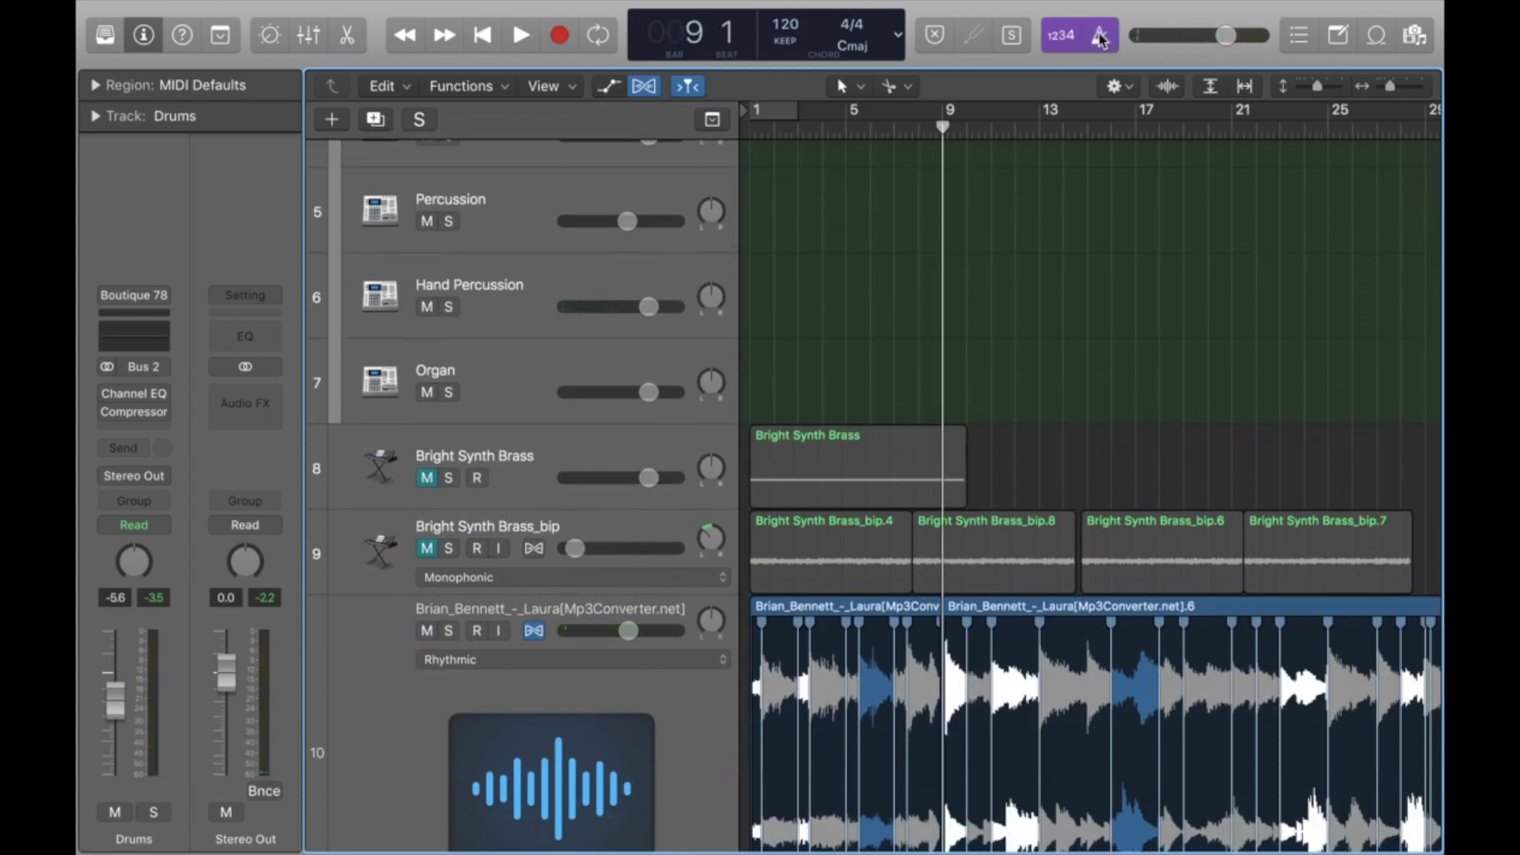
key("r")
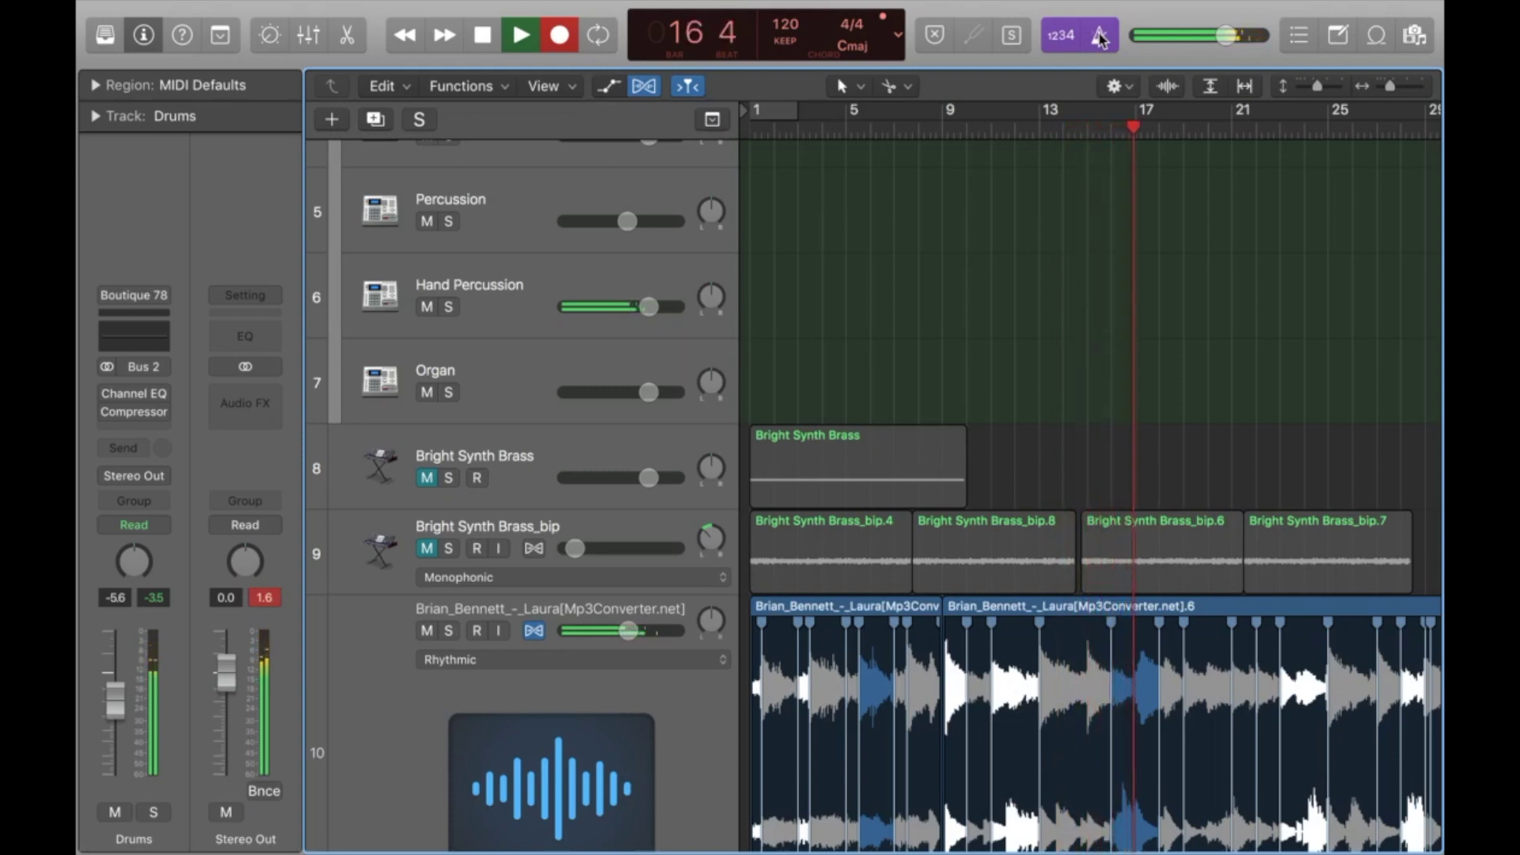
key("space")
scroll(1079, 288, "up", 5)
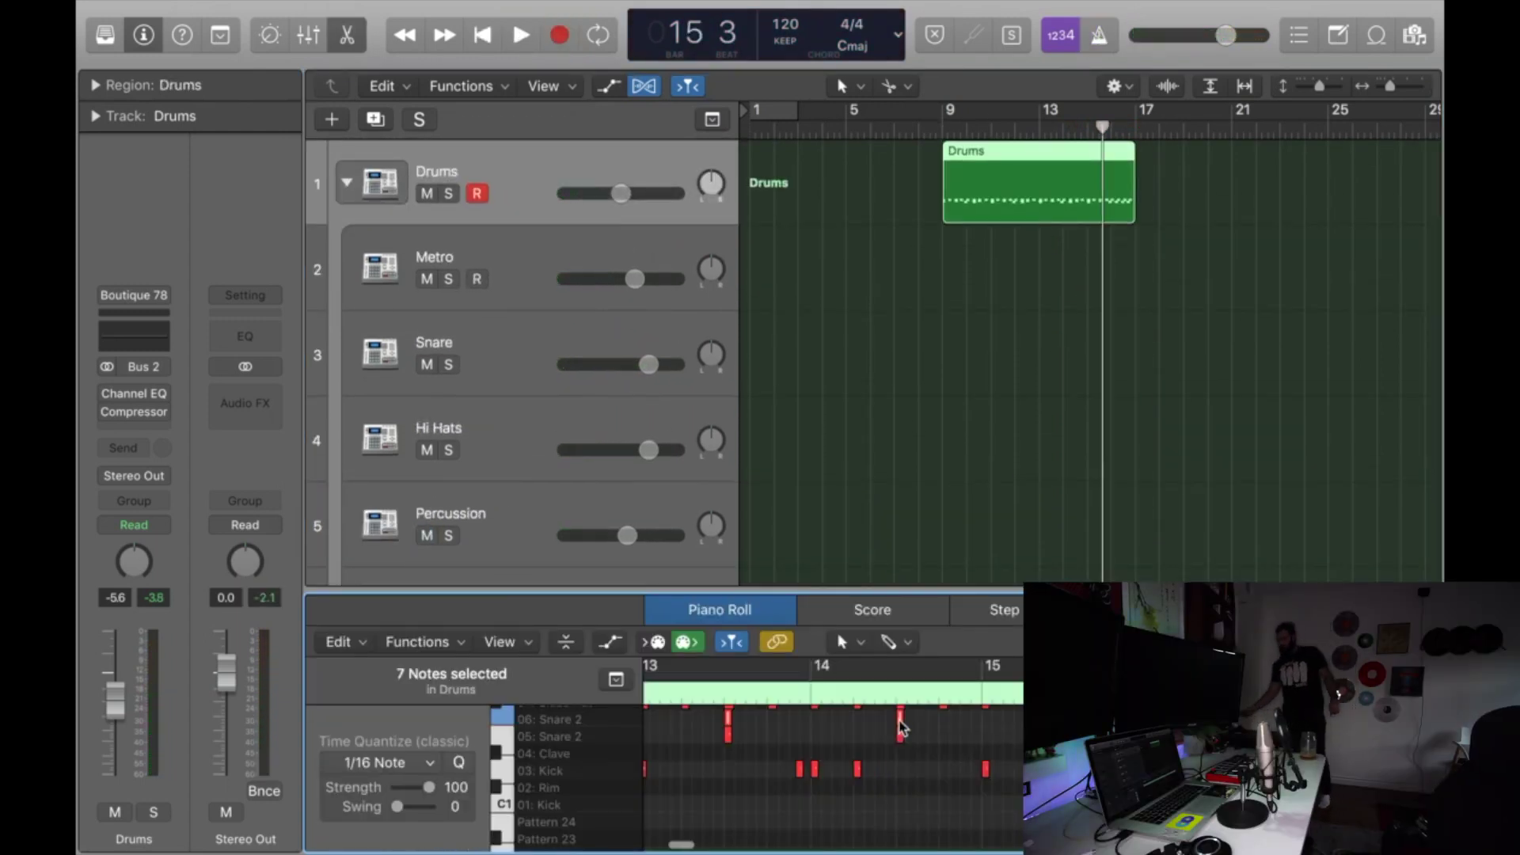
Play back the recorded drums from about bar 8 with the time quantize strength kept at 100
key("space")
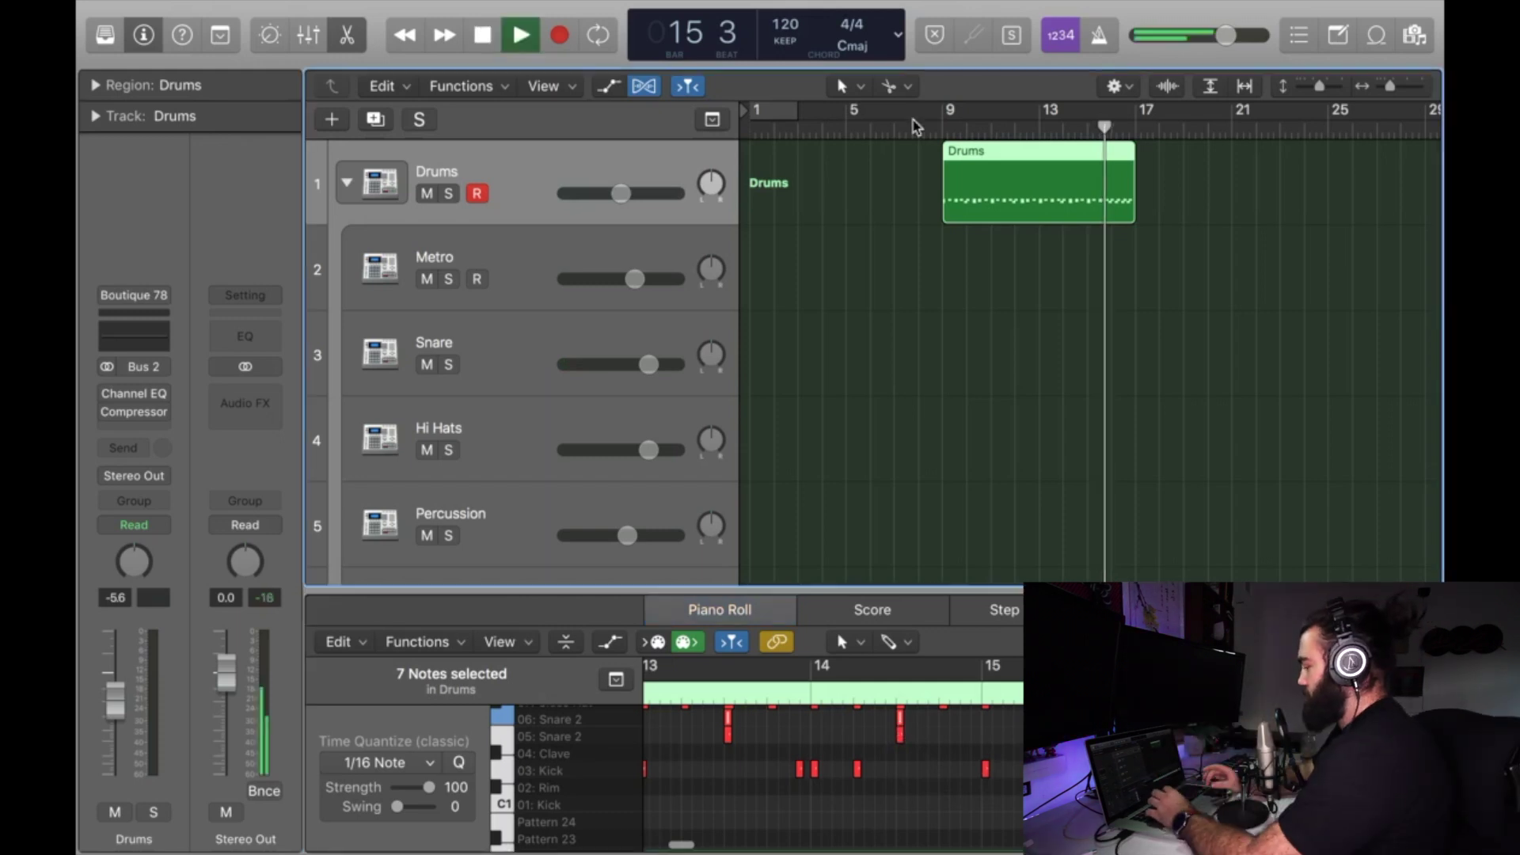
left_click(916, 126)
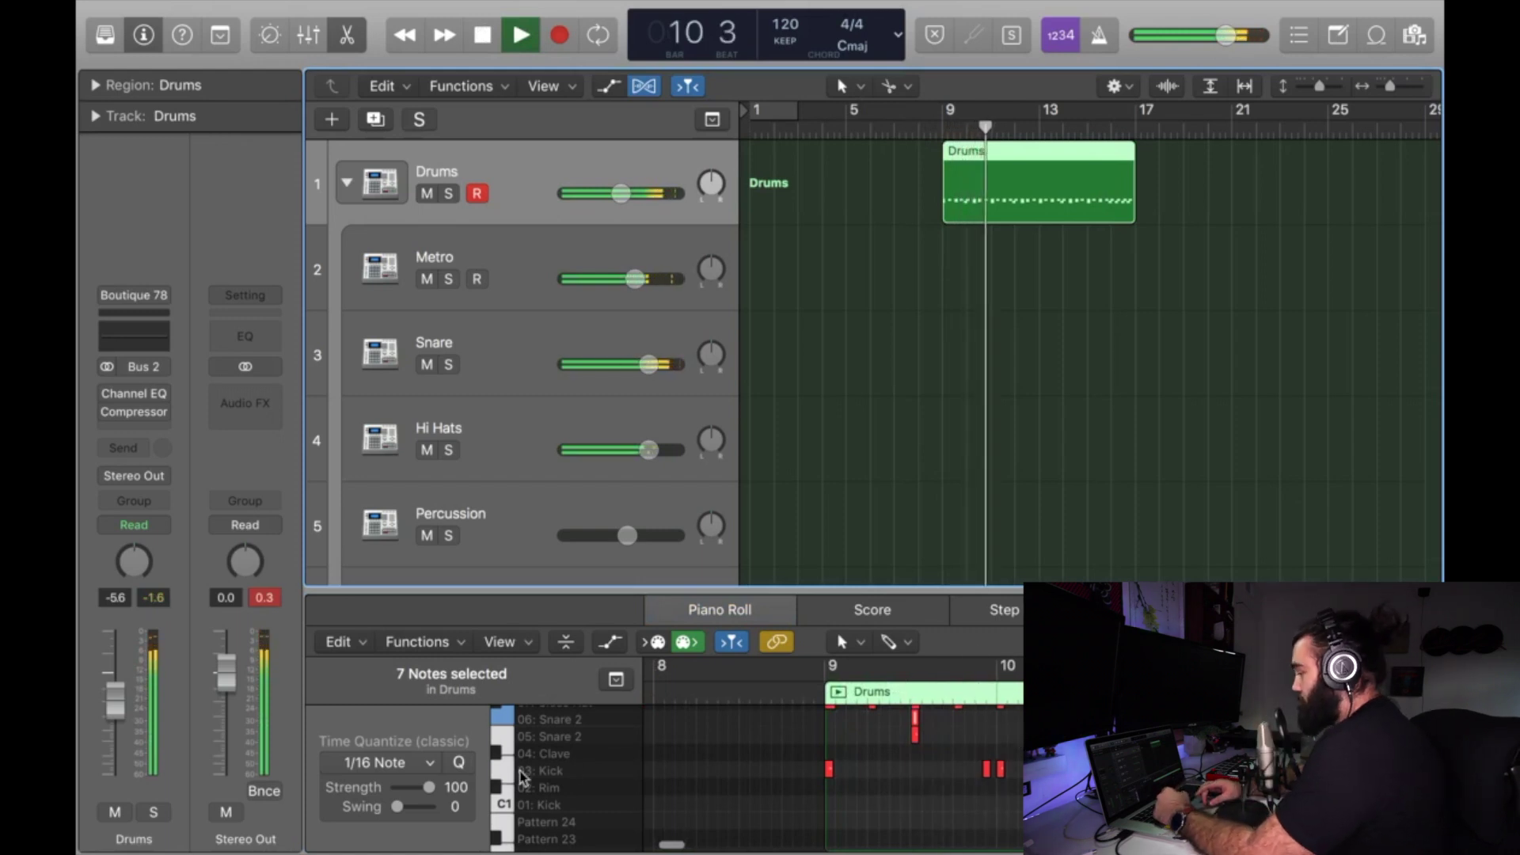
left_click(426, 788)
left_click_drag(426, 790, 448, 795)
left_click(522, 270)
left_click(523, 270)
key("space")
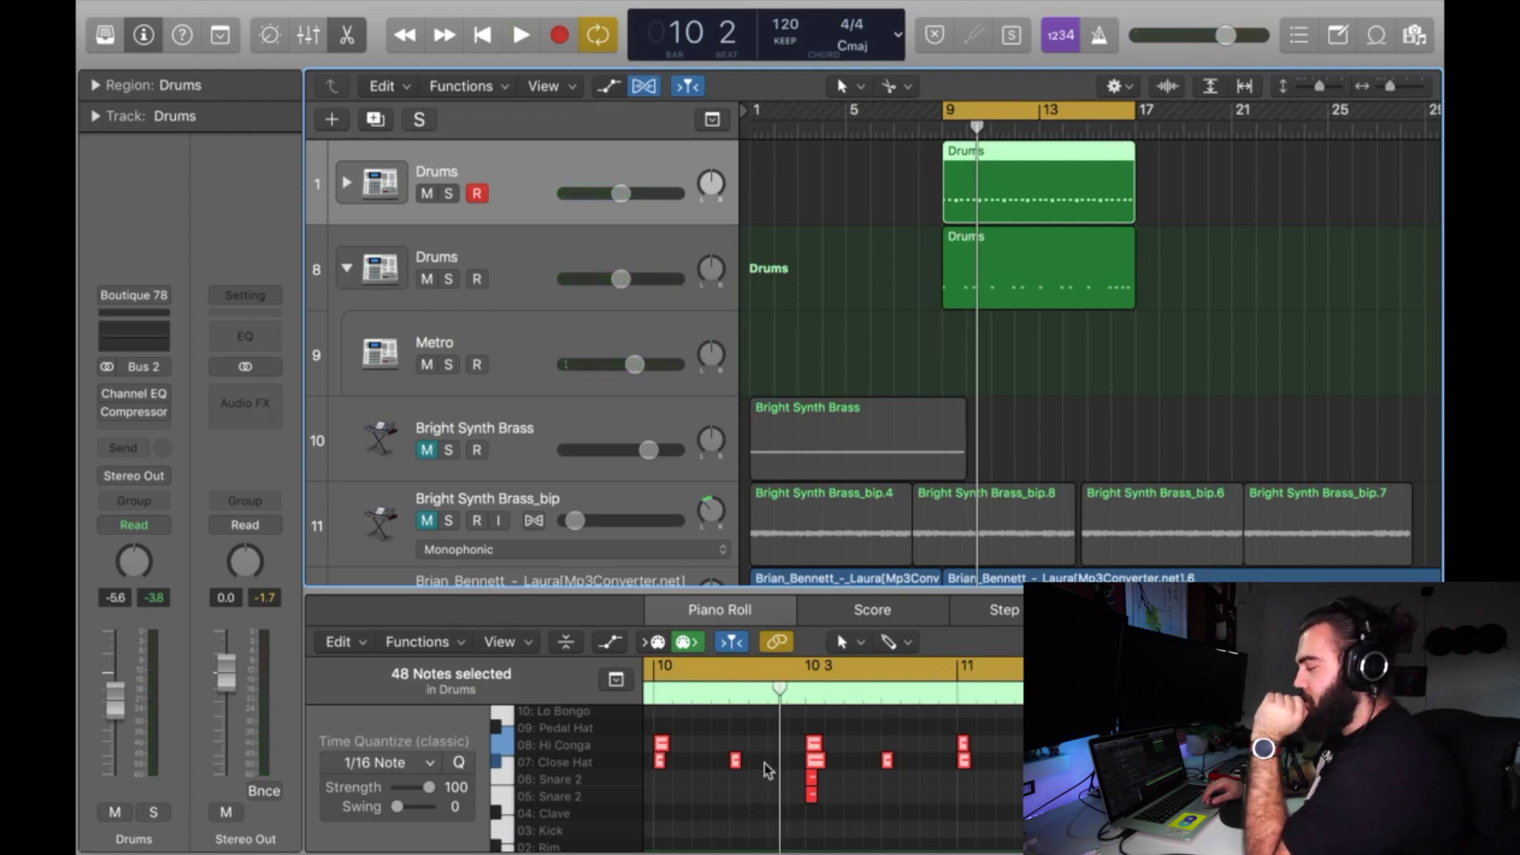
Shift all selected notes of the first Drums region slightly later than bar 9 in the piano roll
scroll(763, 763, "left", 3)
scroll(763, 763, "left", 2)
scroll(763, 763, "down", 2)
scroll(763, 764, "up", 5)
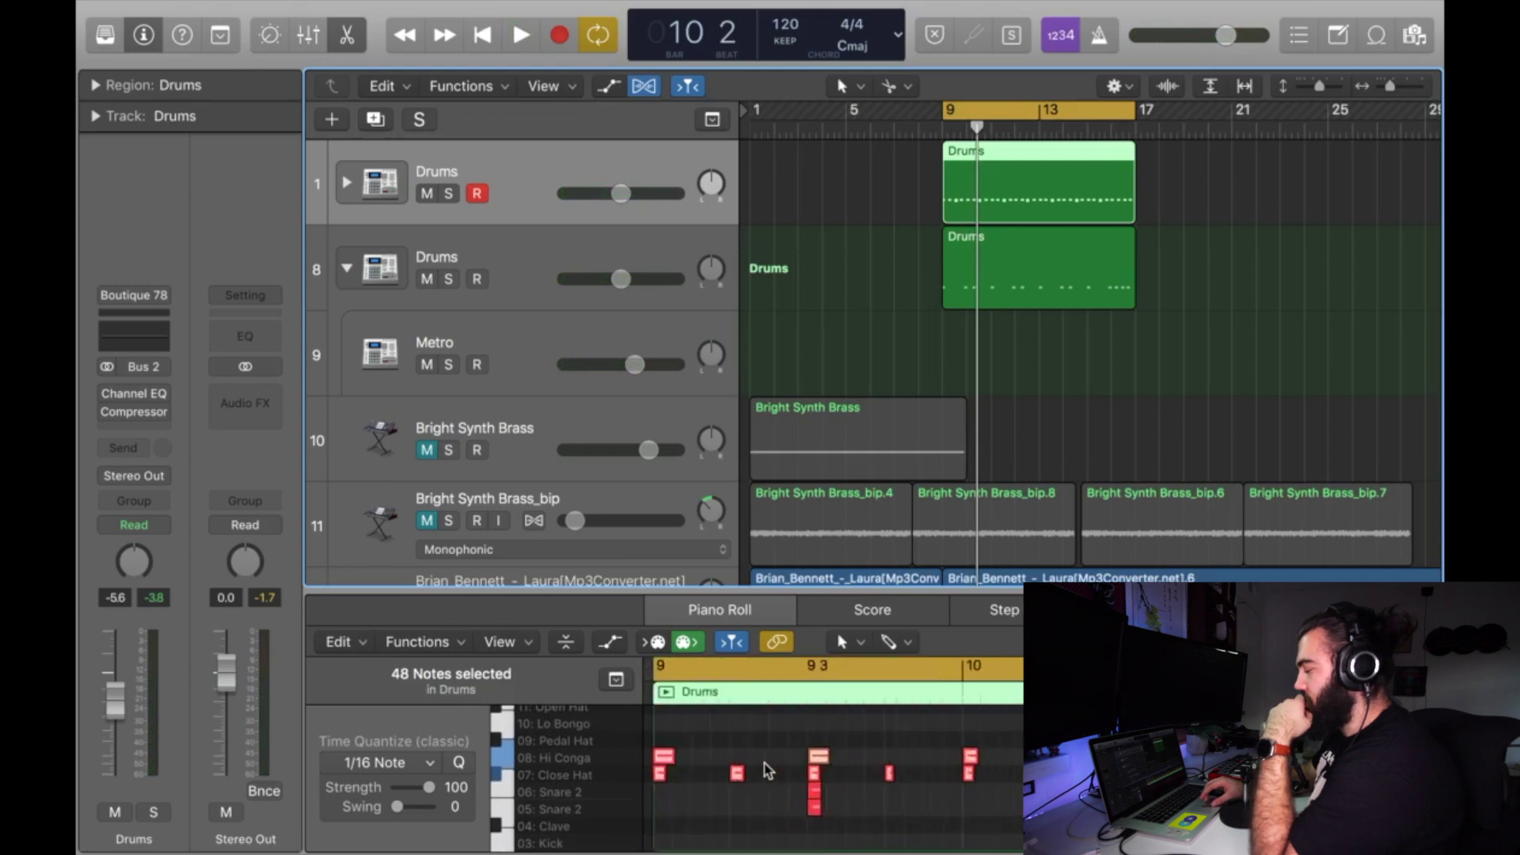
scroll(763, 763, "left", 3)
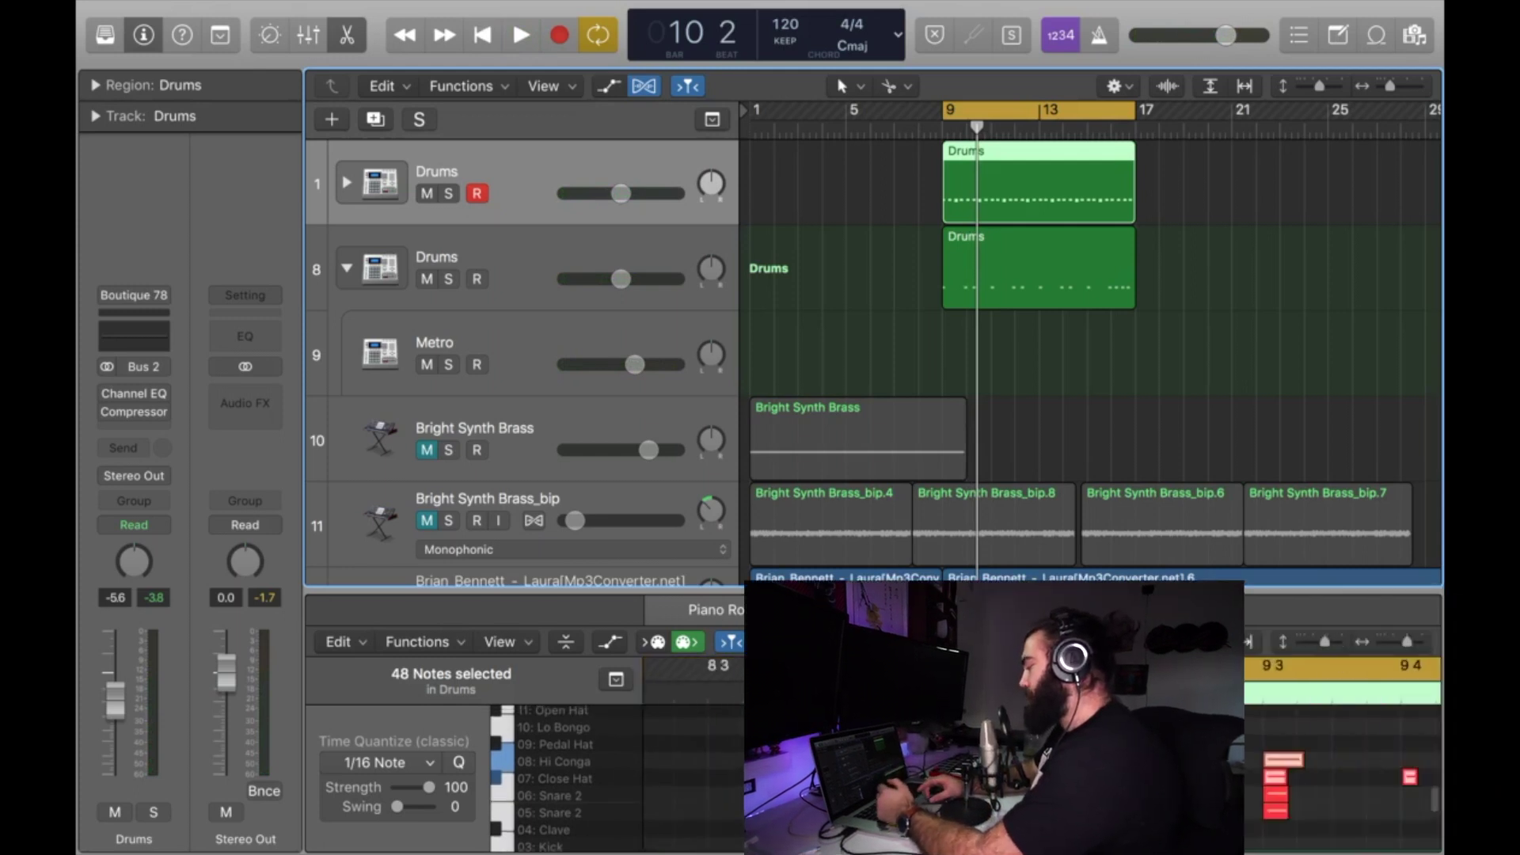
scroll(1004, 760, "up", 2)
scroll(1077, 766, "up", 3)
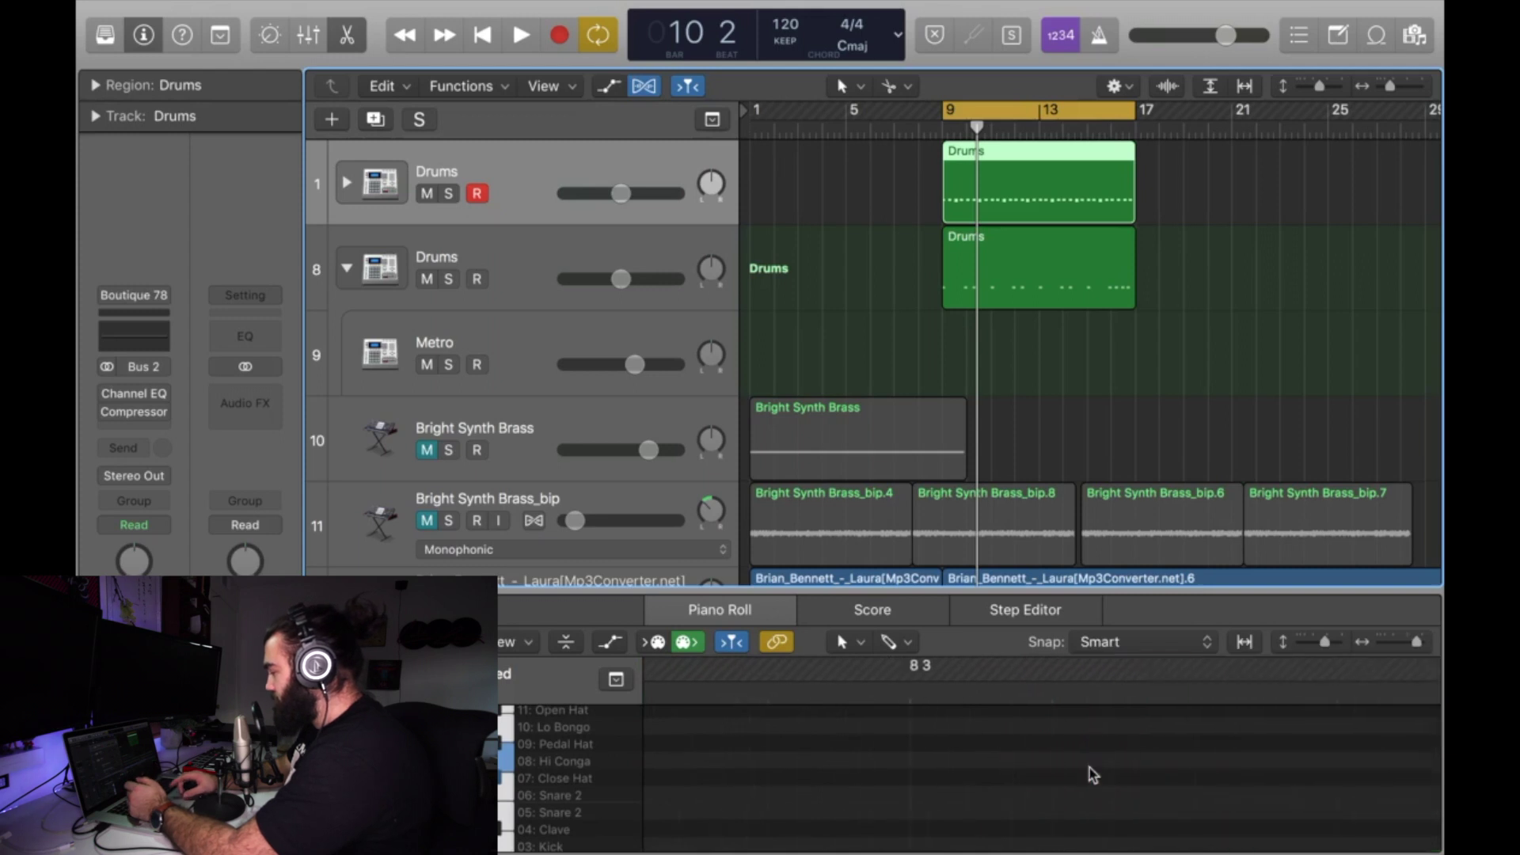
left_click(1310, 764)
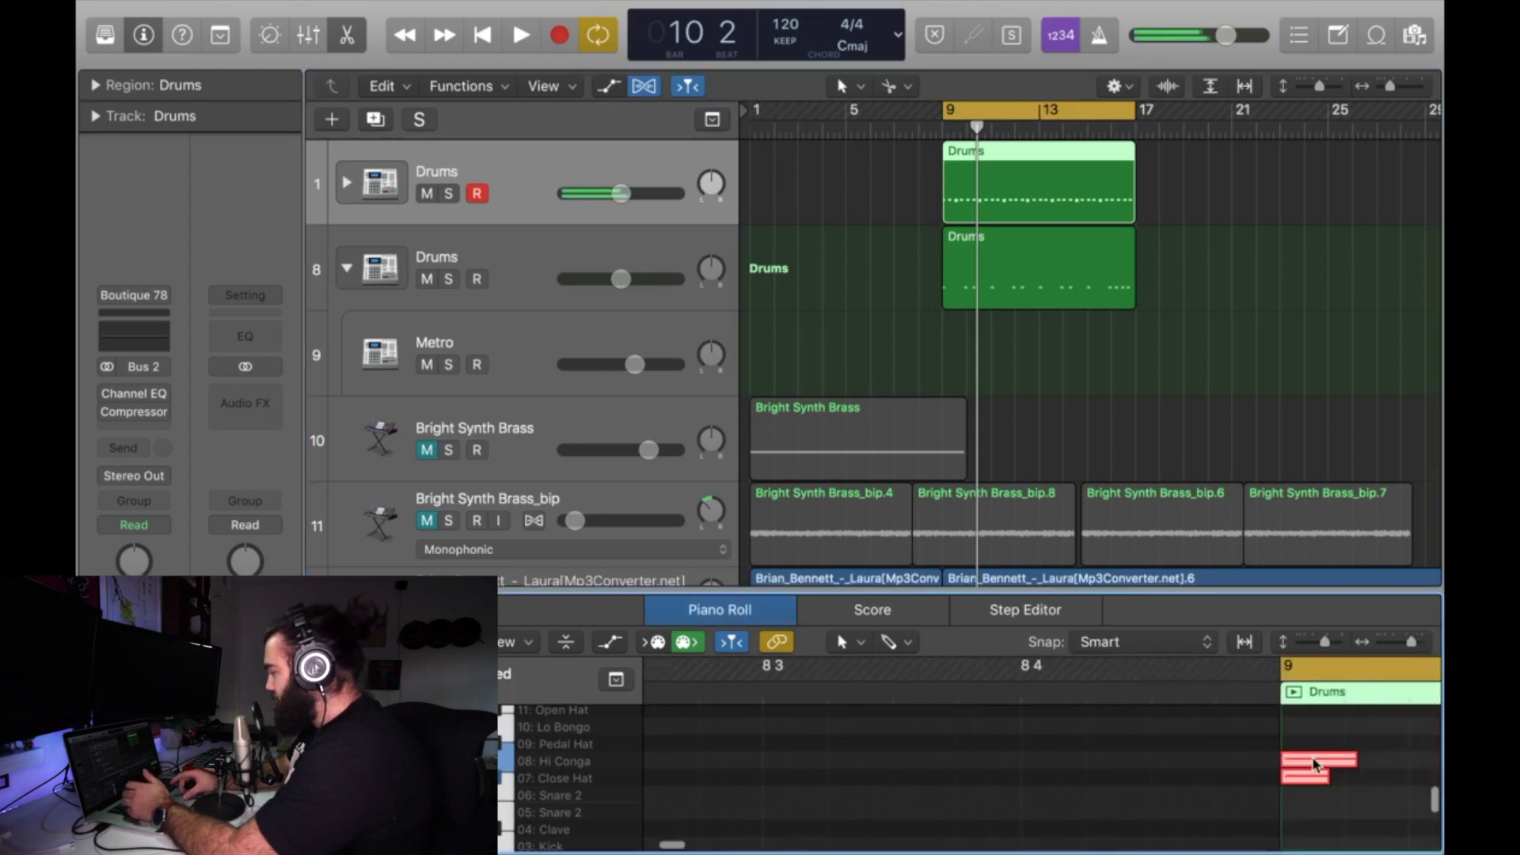
scroll(1322, 763, "right", 3)
left_click_drag(1089, 767, 1100, 766)
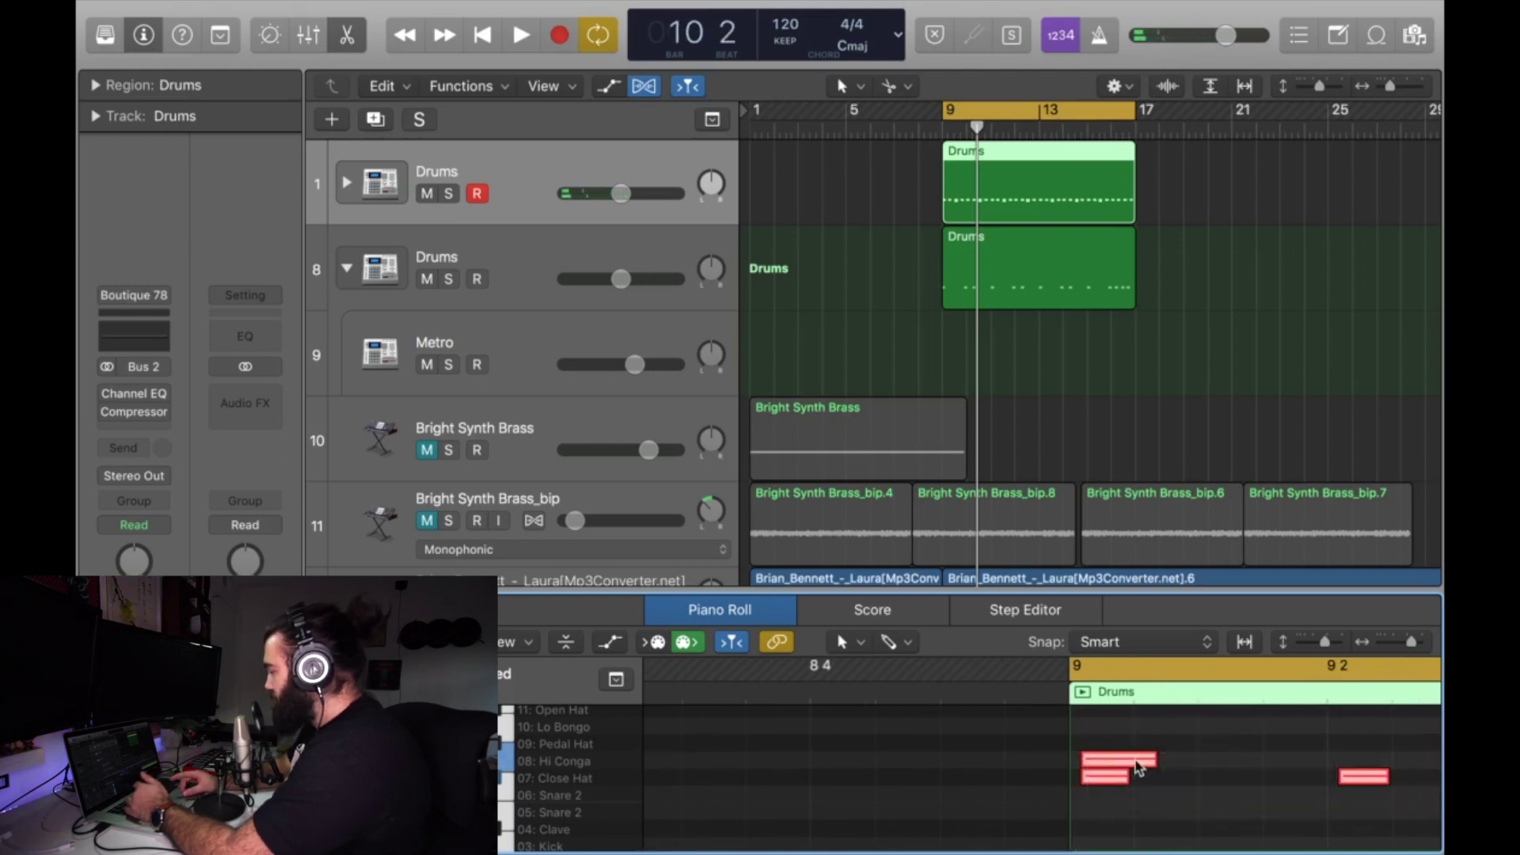
Play back the shifted drum notes from about bar 10
scroll(1143, 766, "right", 3)
key("space")
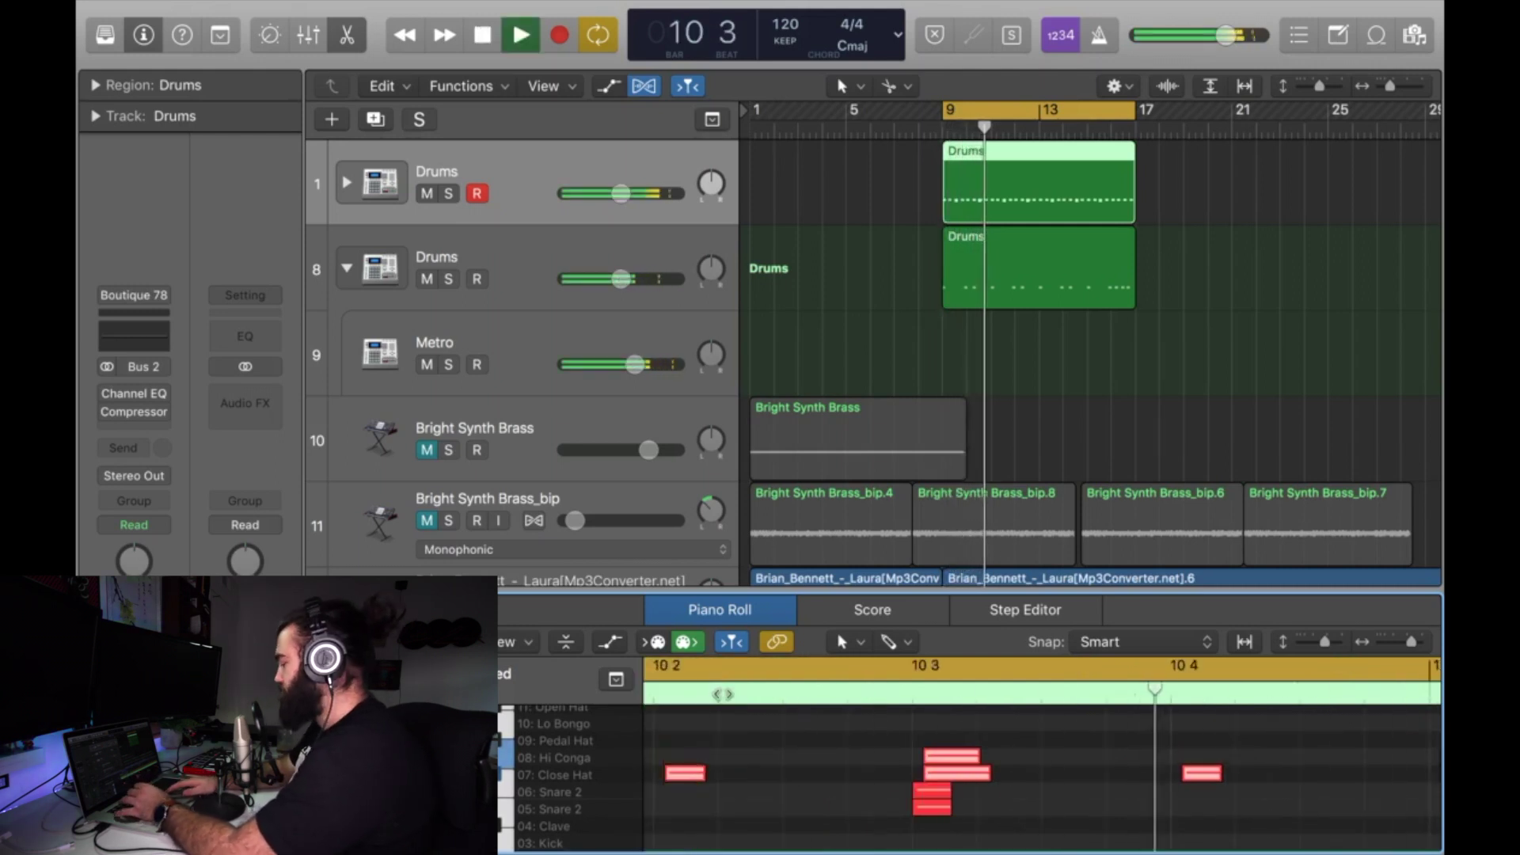
key("space")
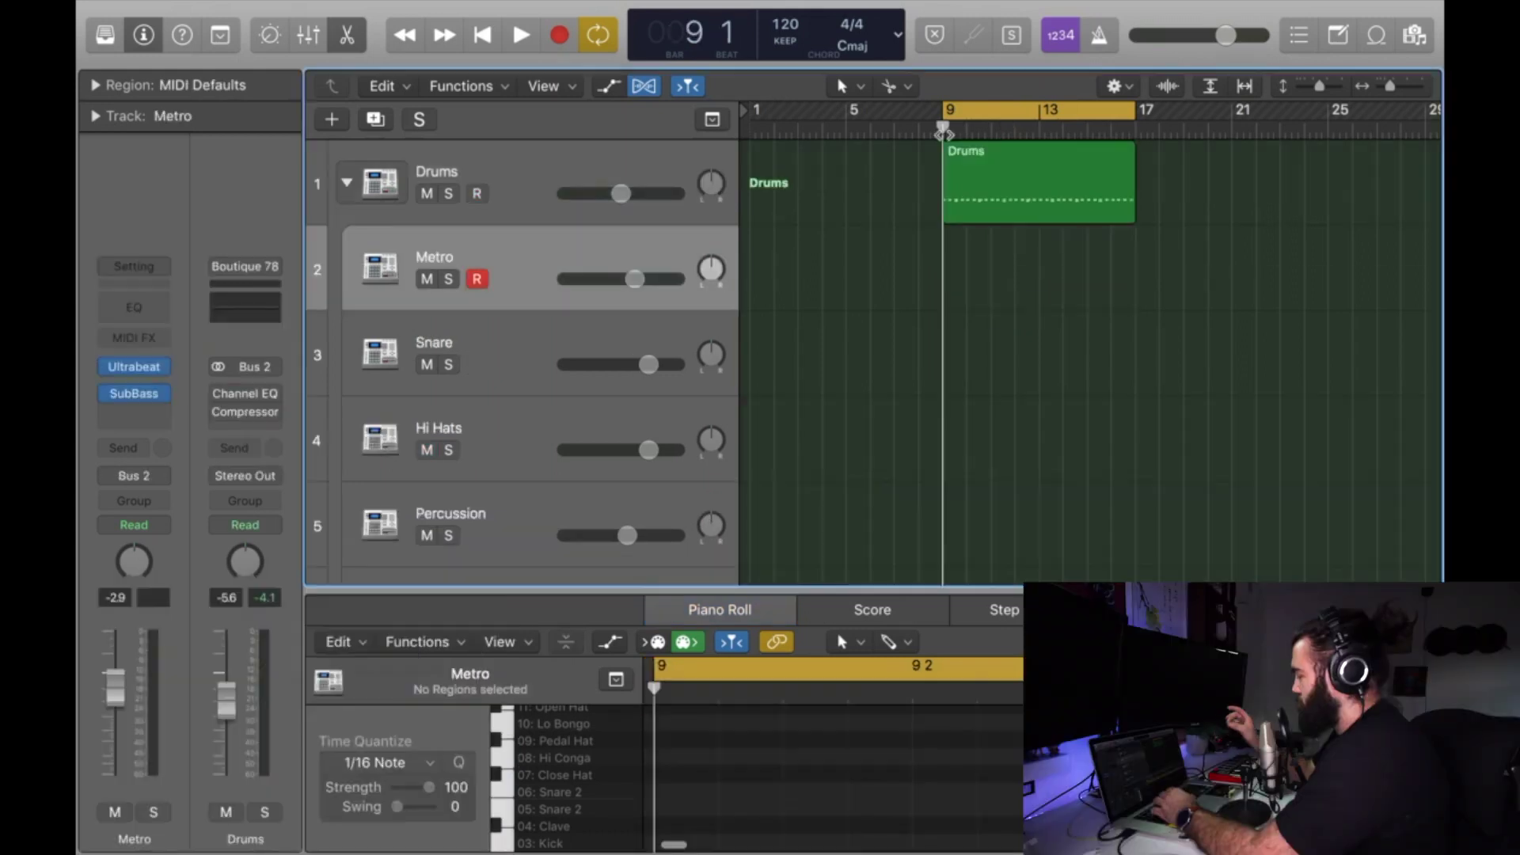
Record a part on the first Metro track up to bar 17 and extend its region's start back to bar 9
key("r")
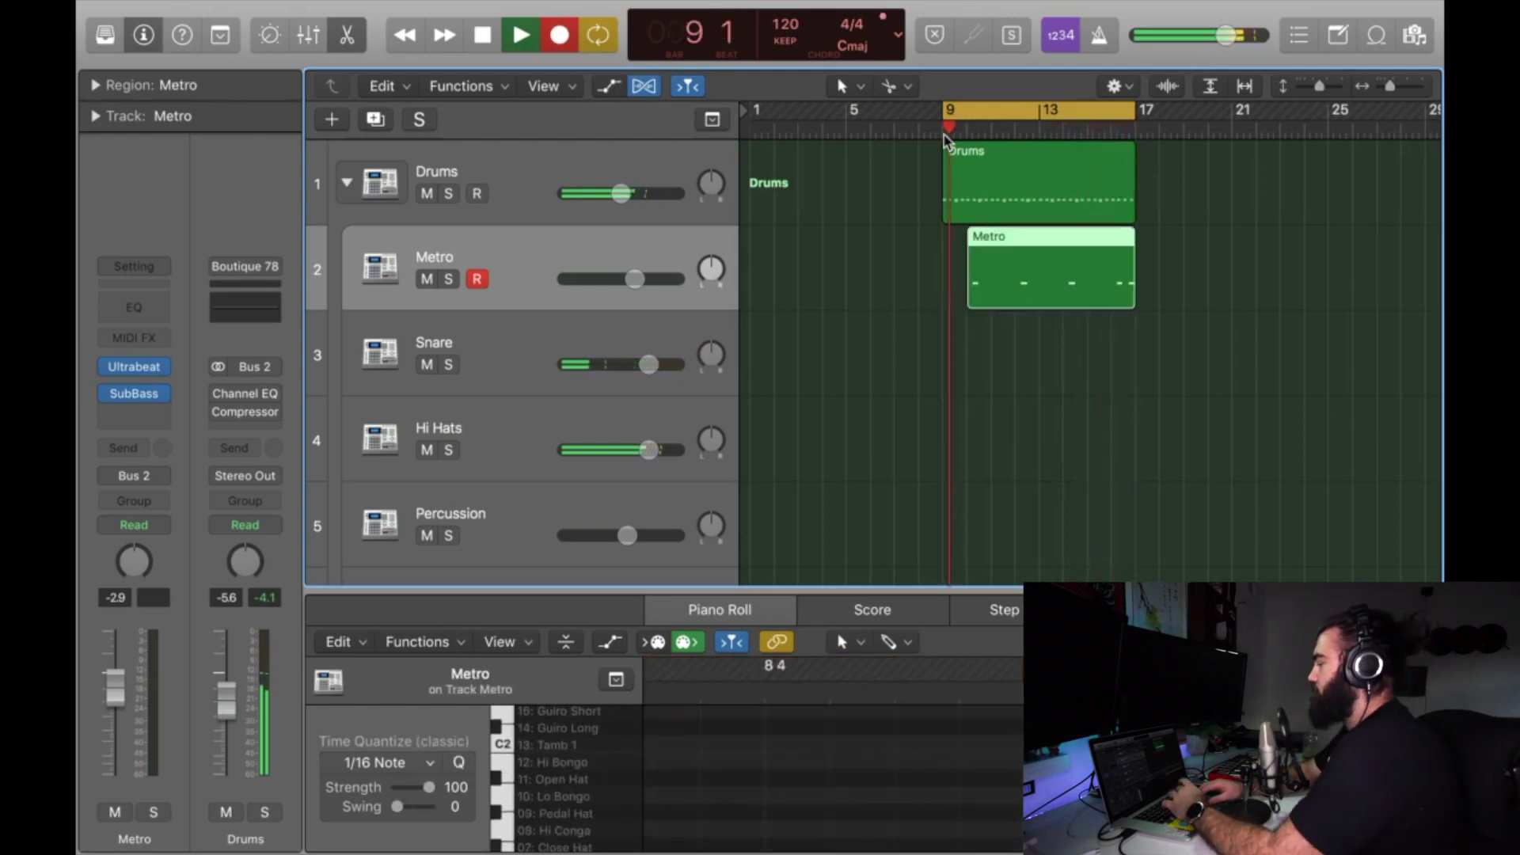
key("space")
left_click_drag(974, 273, 957, 271)
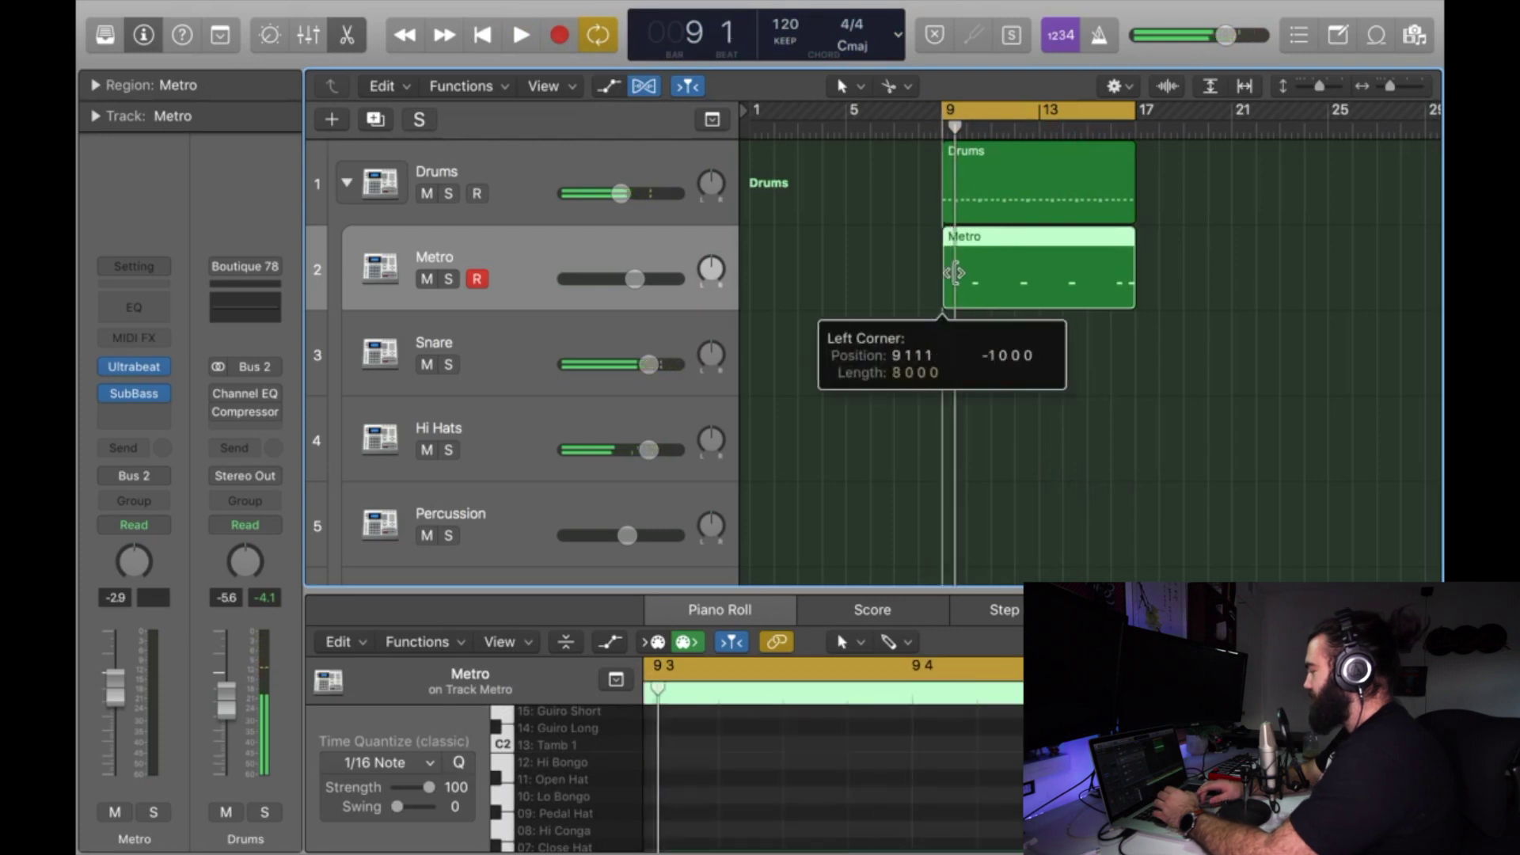
Duplicate the Drums and Metro regions at bar 17, then collapse the first Drums stack and select the second Drums track
key("e")
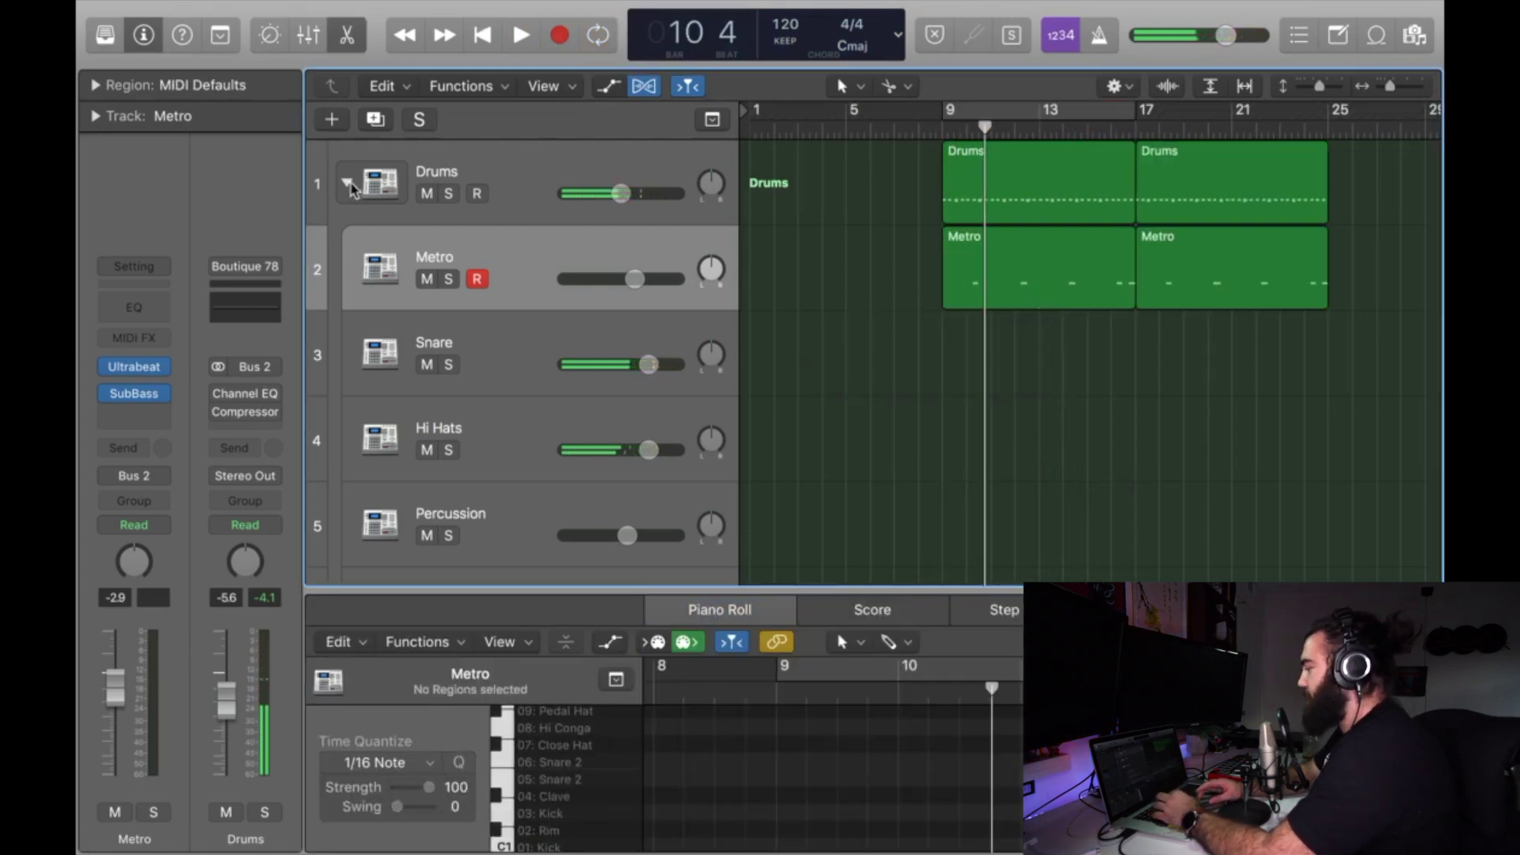
left_click(348, 184)
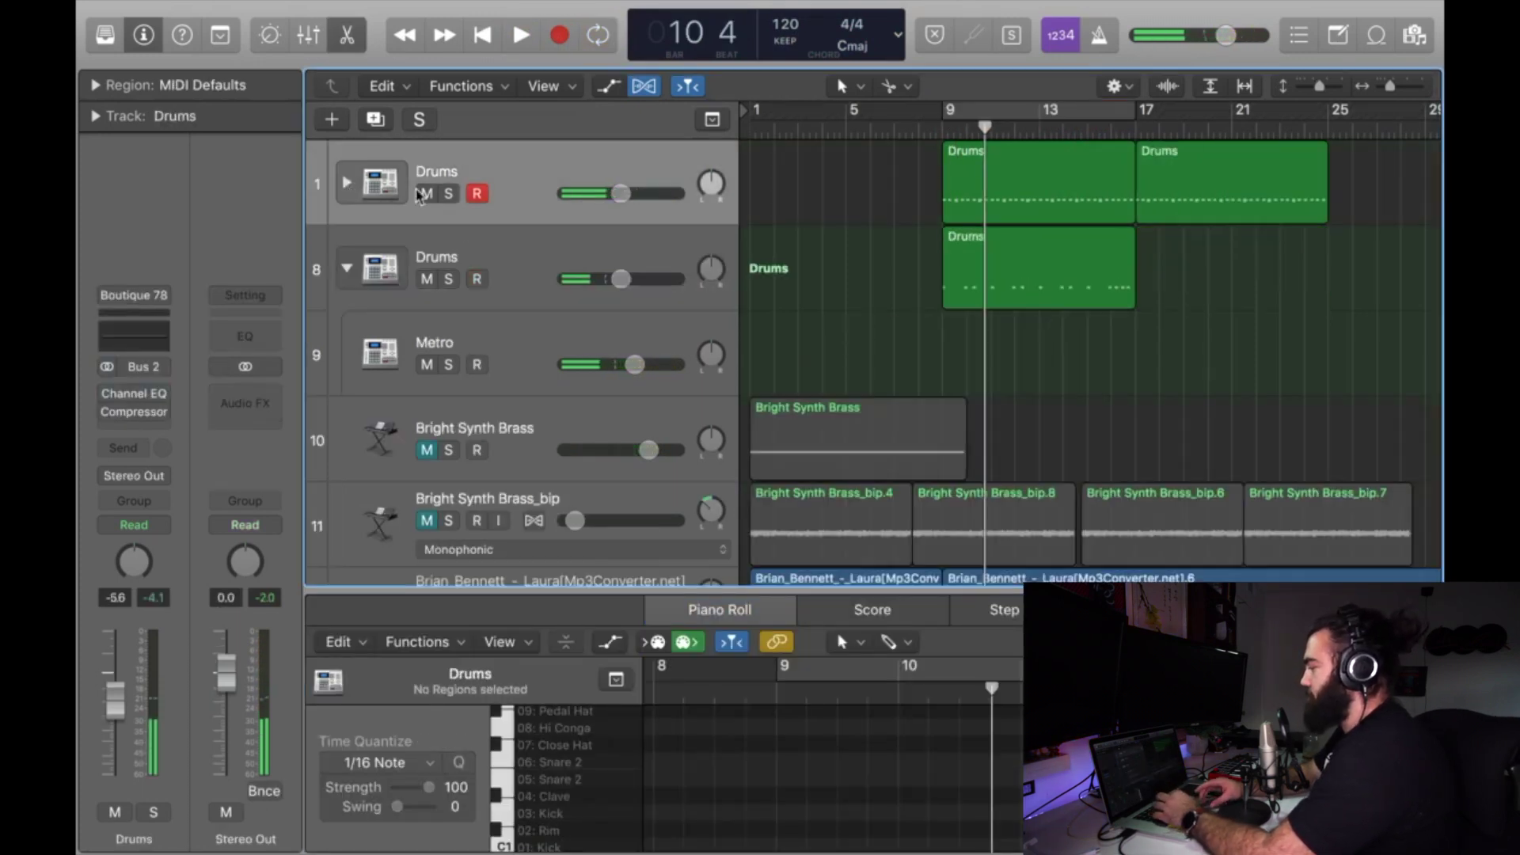
left_click(525, 269)
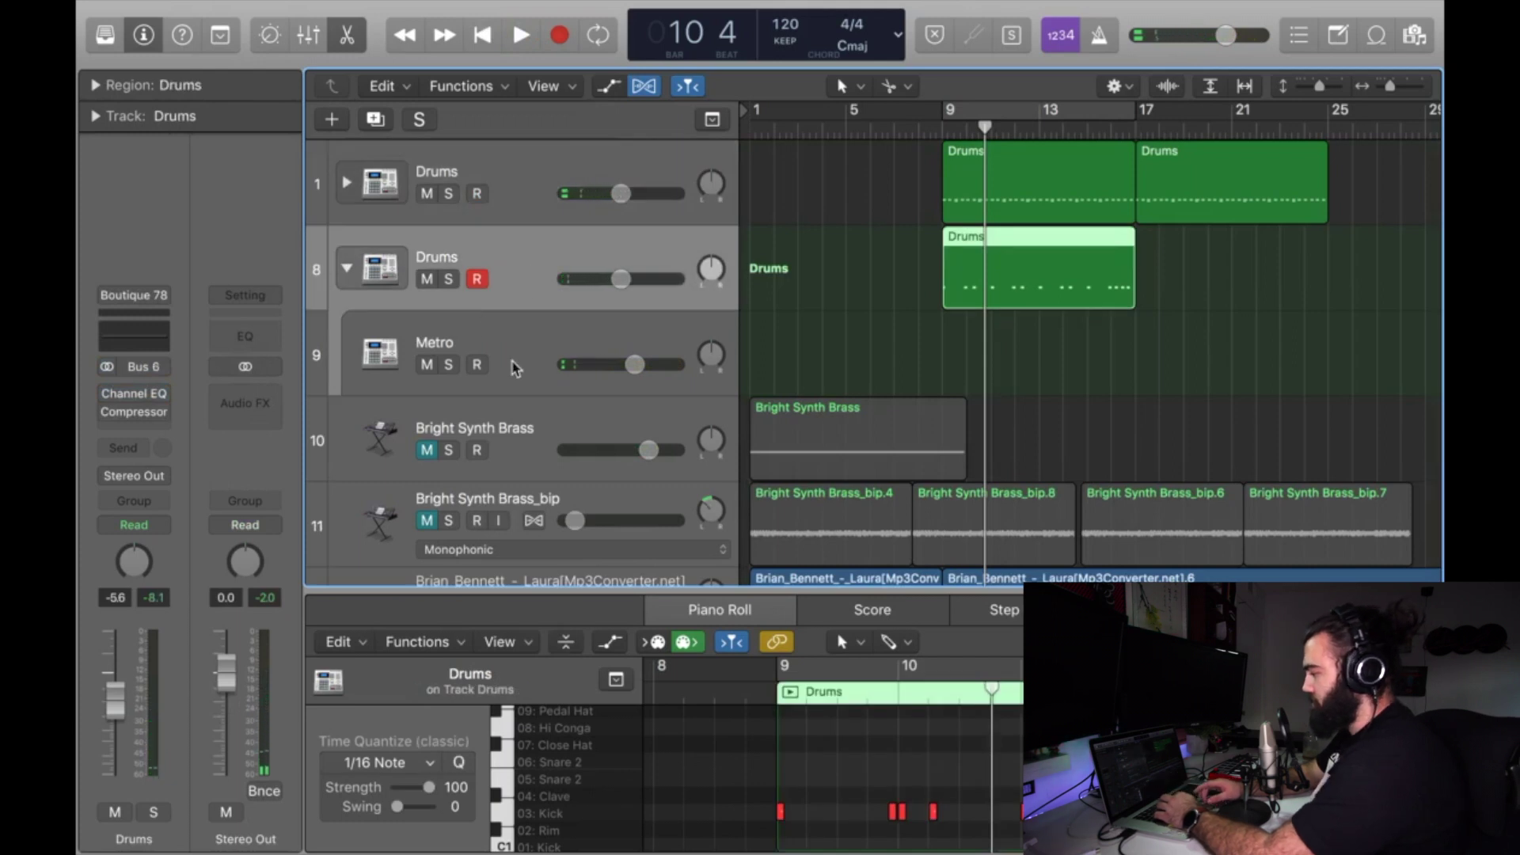
left_click(465, 355)
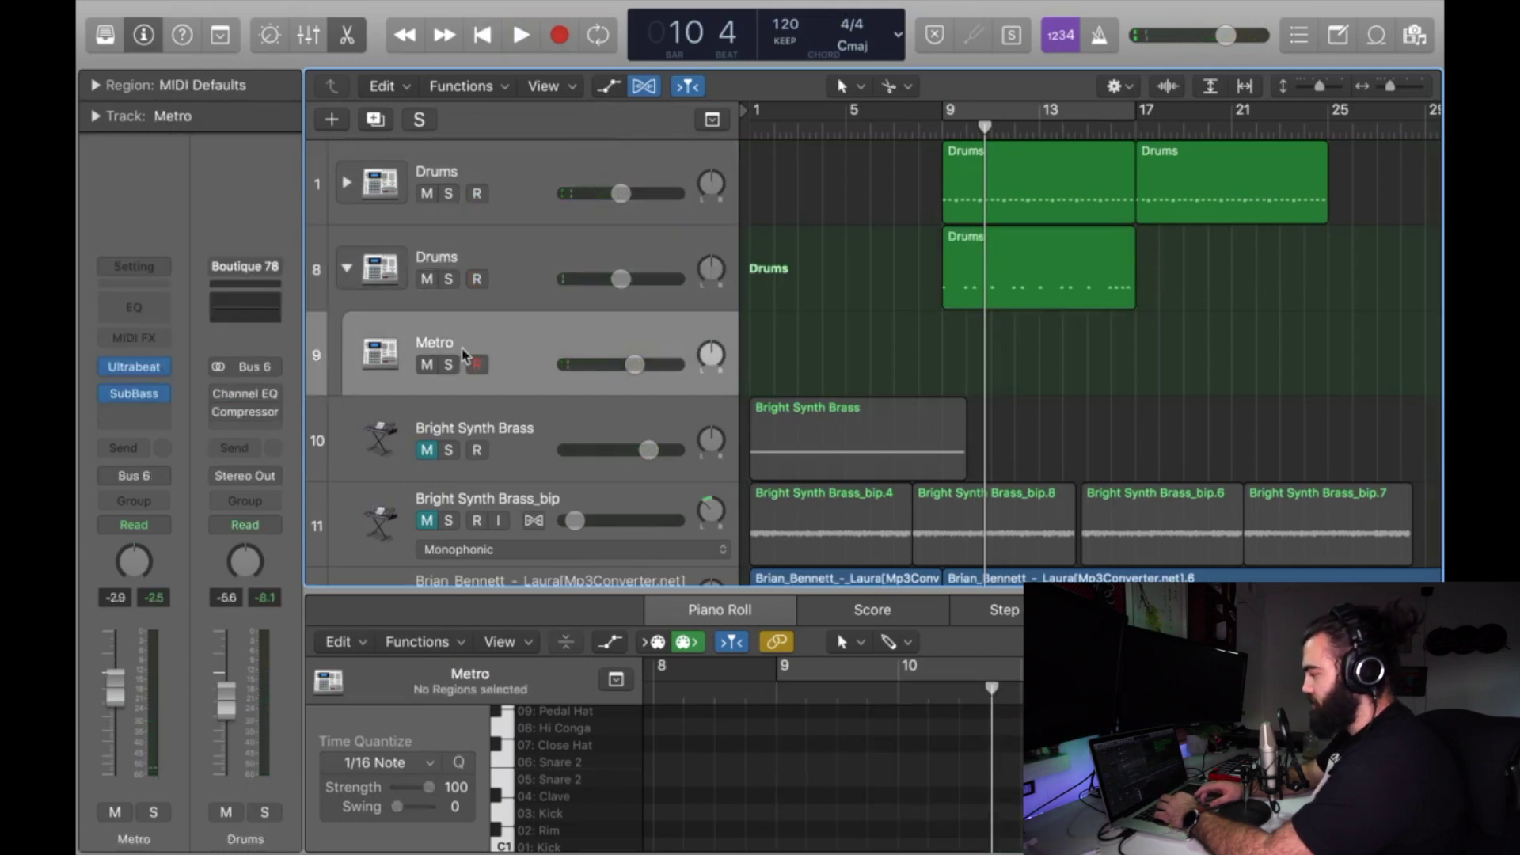
left_click(526, 277)
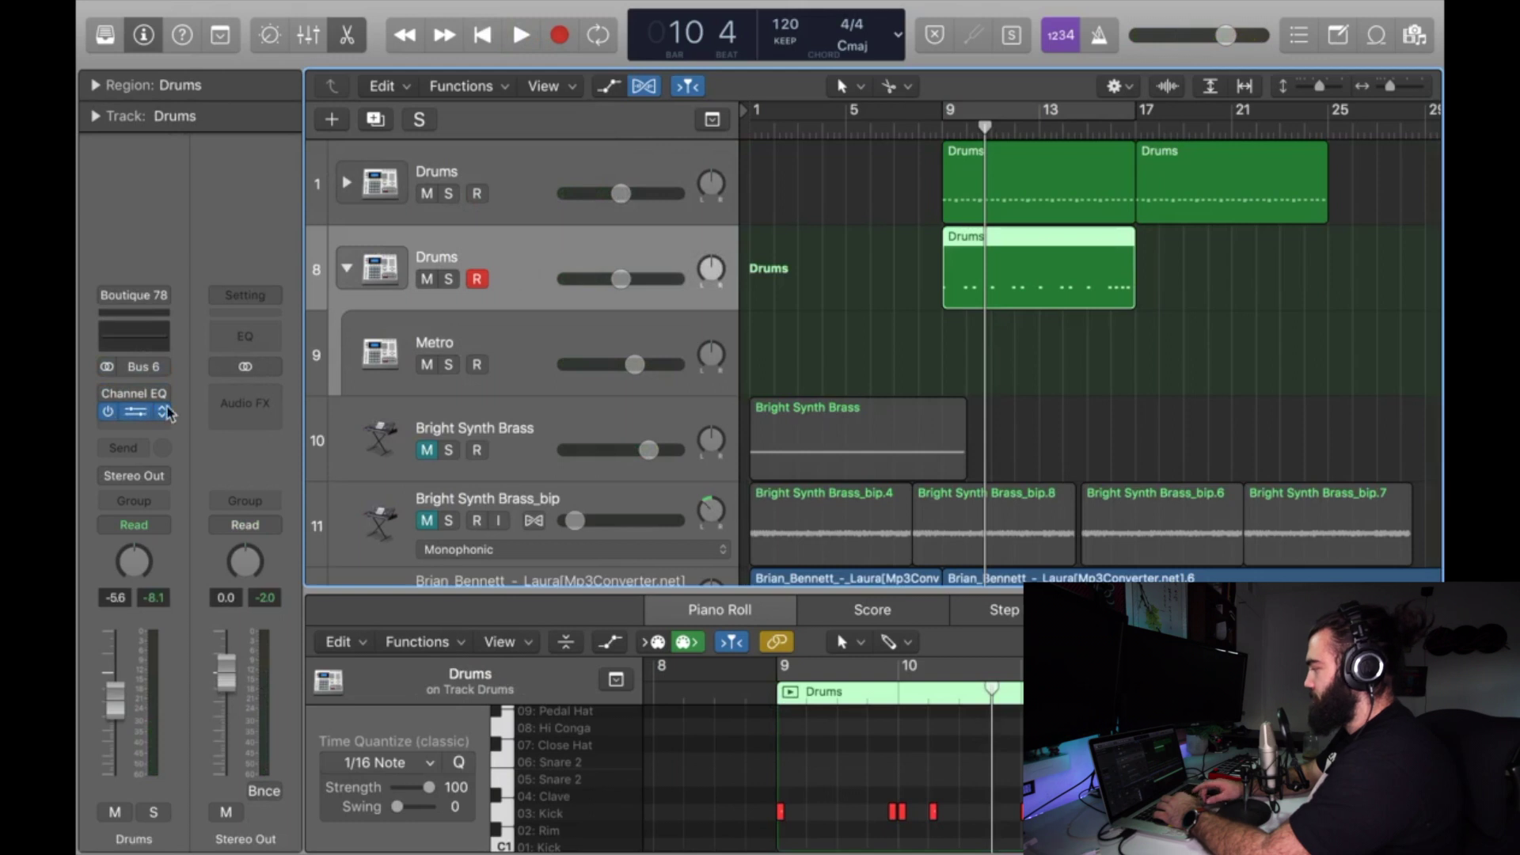
Repeat the regions on both Drums tracks from bar 17 onward and play back the arrangement
left_click(493, 179)
key("space")
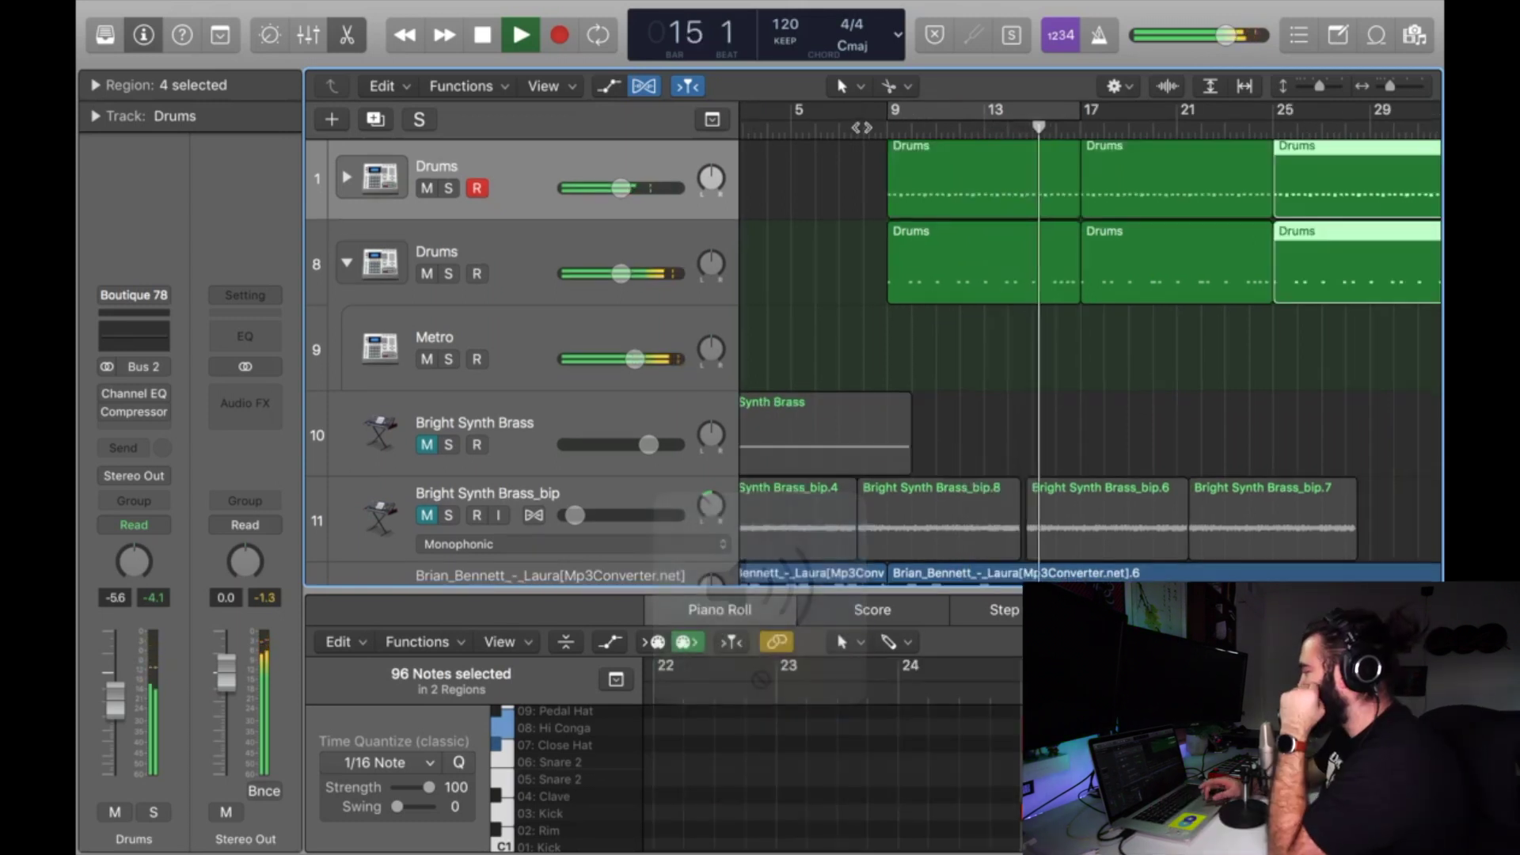
left_click(866, 126)
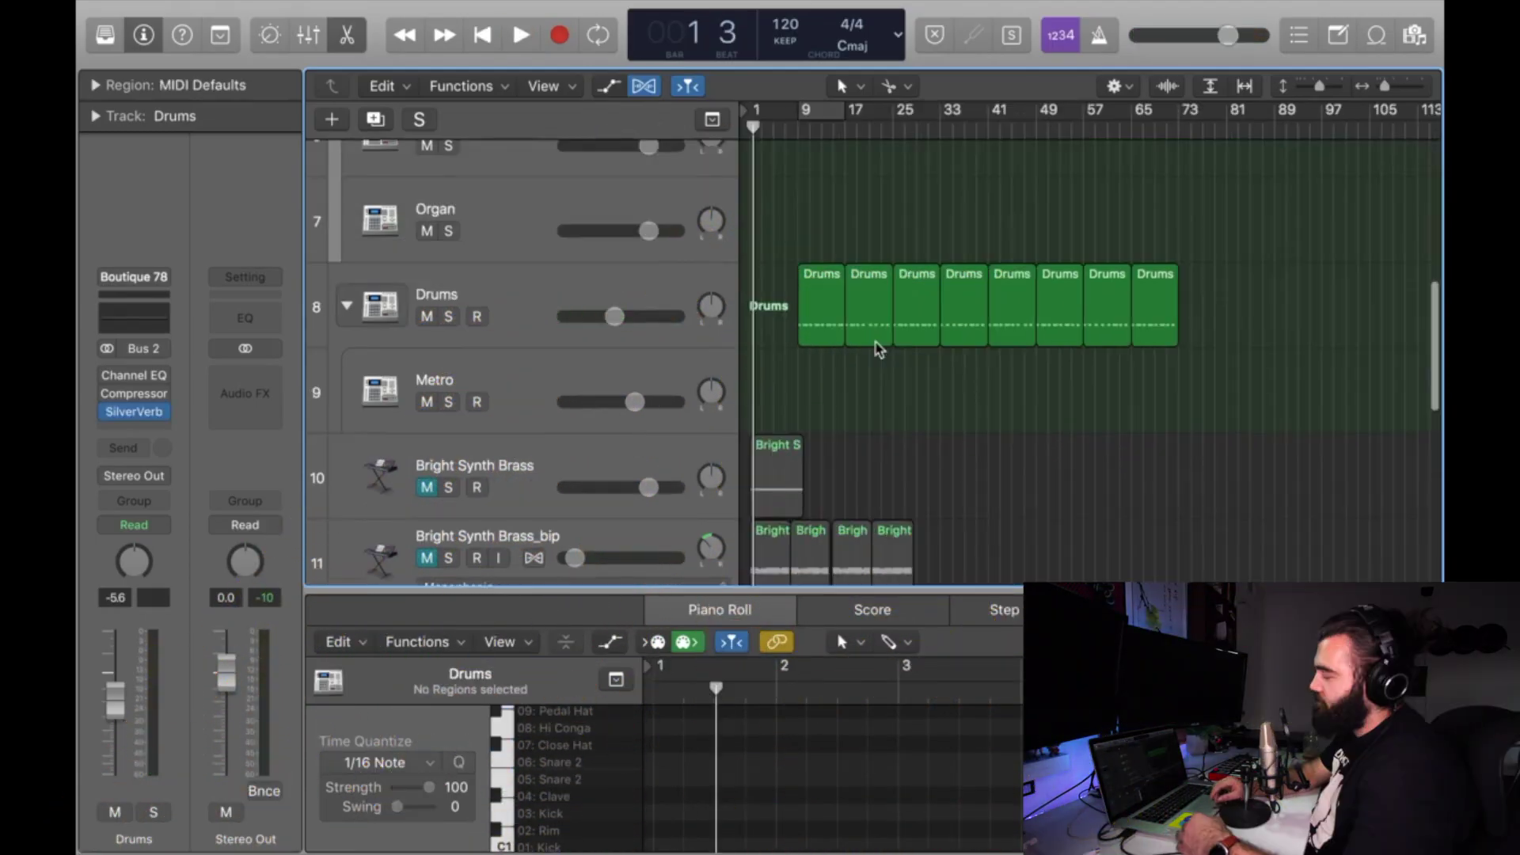
scroll(877, 344, "down", 3)
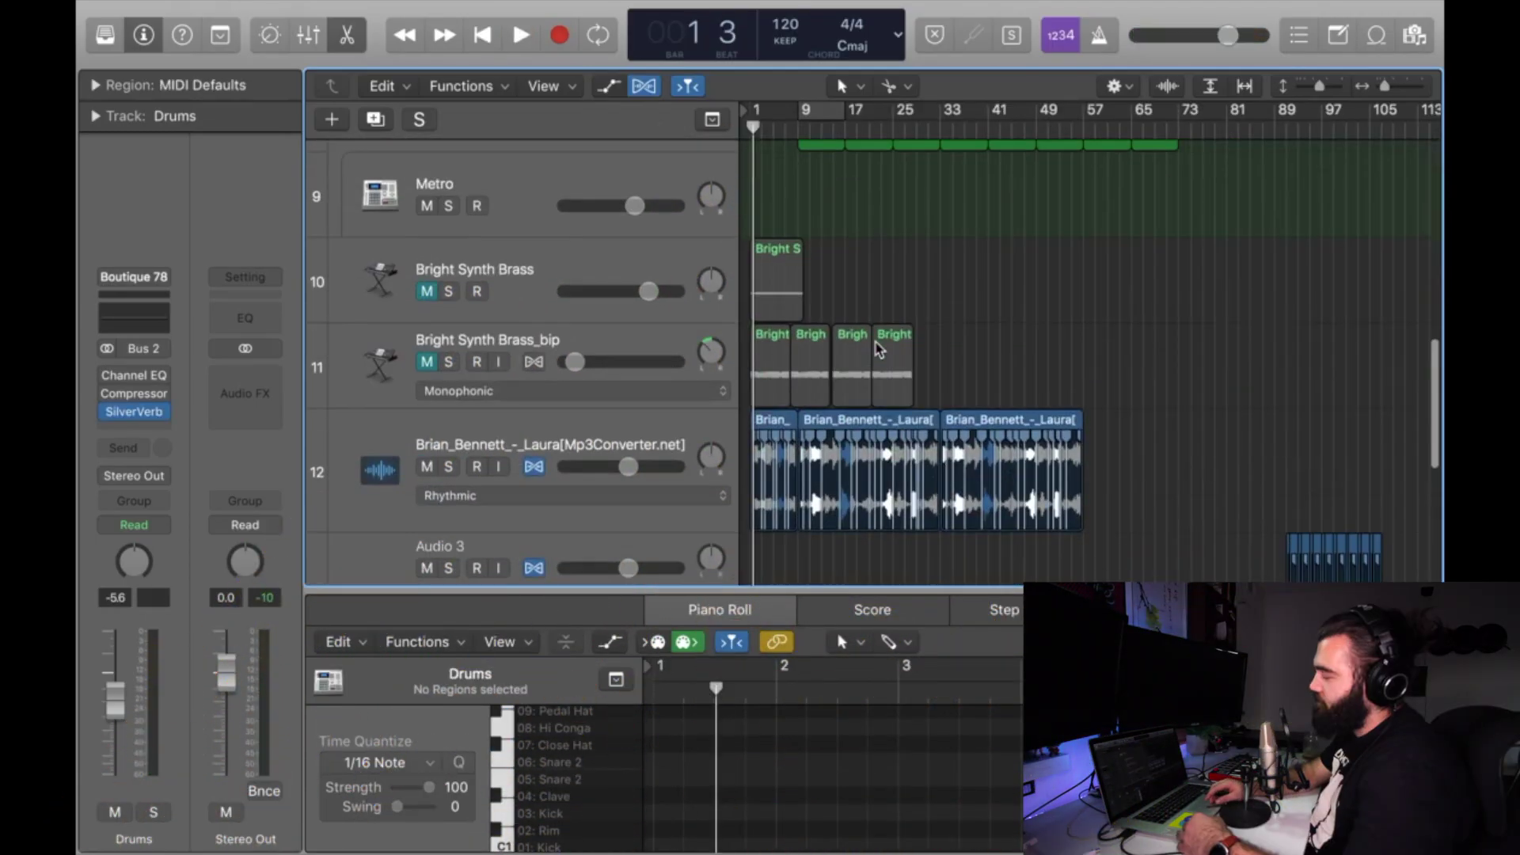